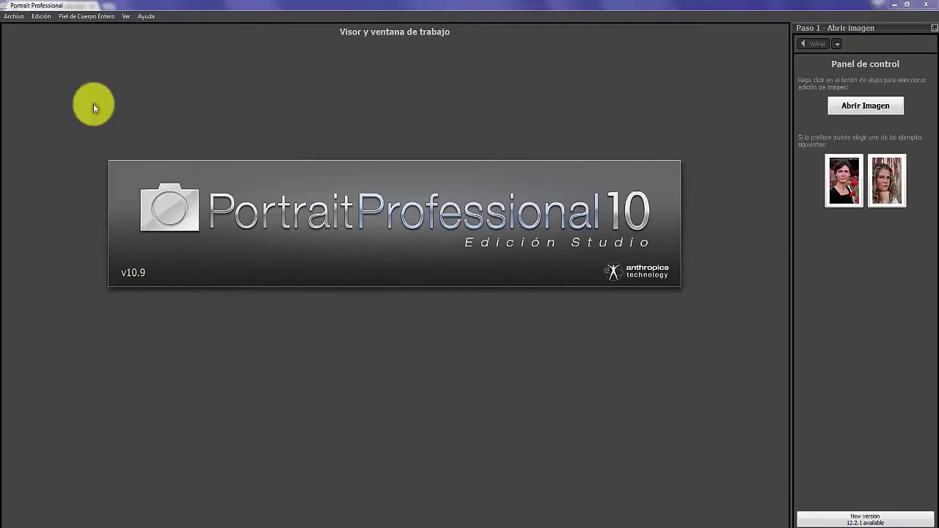
# View the About Portrait Professional version info, then switch to the PortraitPro website in the browser.
pyautogui.click(147, 17)
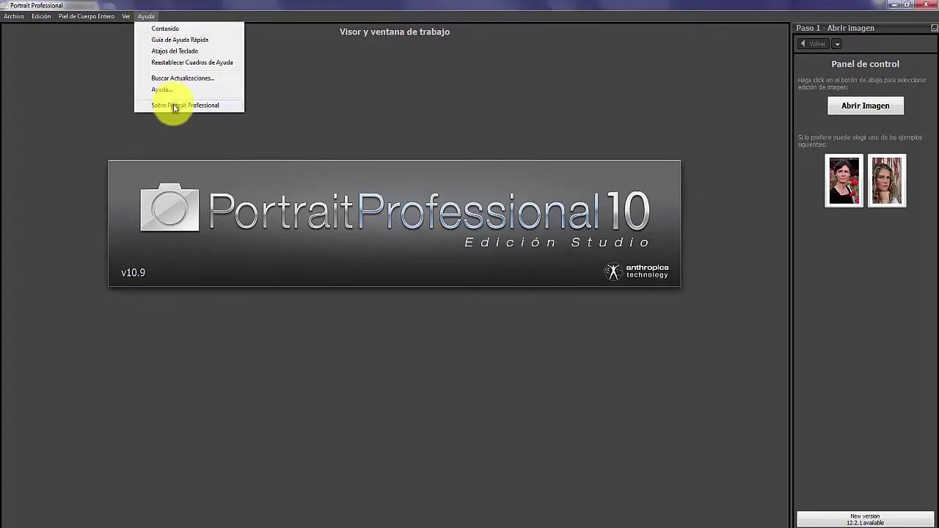
pyautogui.click(174, 106)
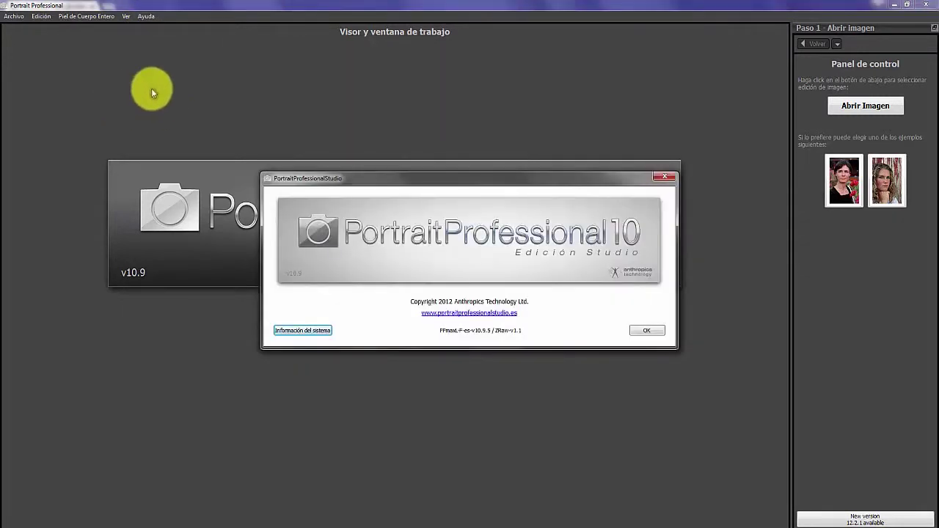
pyautogui.click(661, 331)
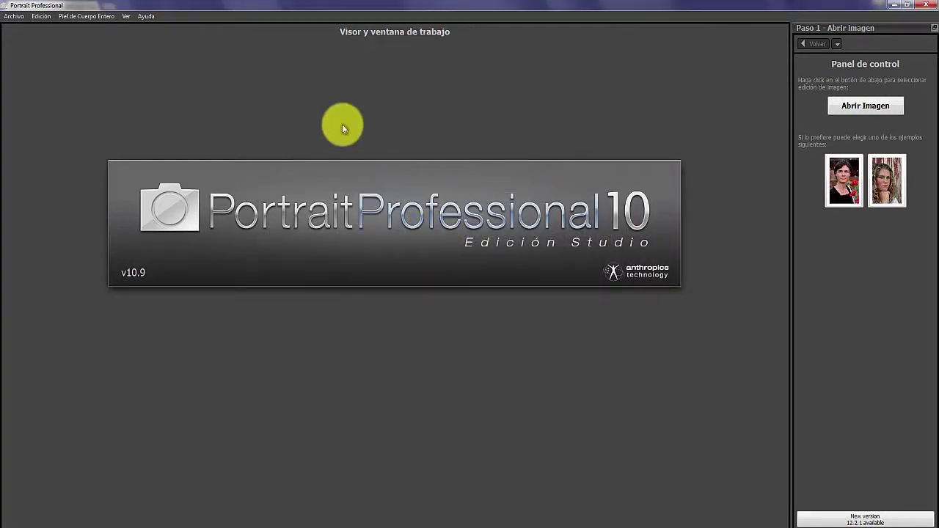
pyautogui.click(137, 525)
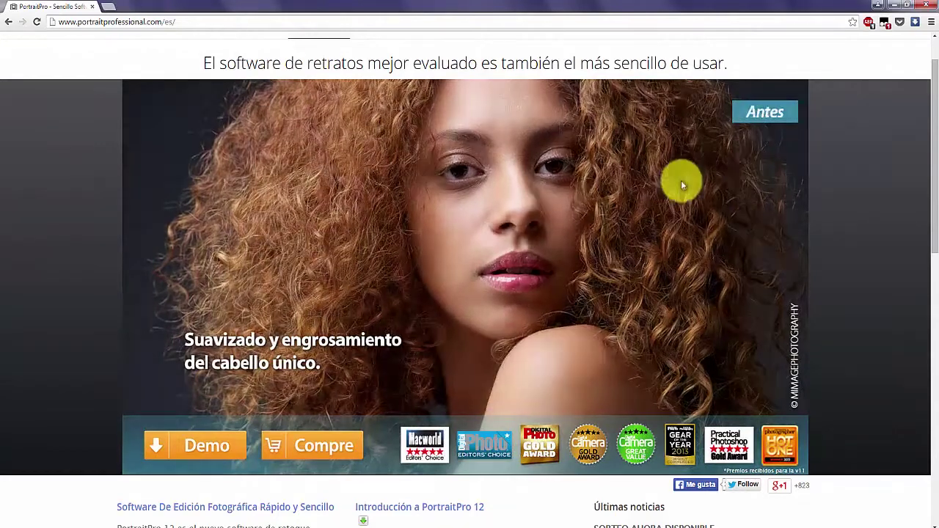
# Browse the PortraitPro home page and open the NUEVO EN V12 page.
pyautogui.scroll(-2, 666, 219)
pyautogui.scroll(-1, 720, 215)
pyautogui.scroll(-3, 725, 215)
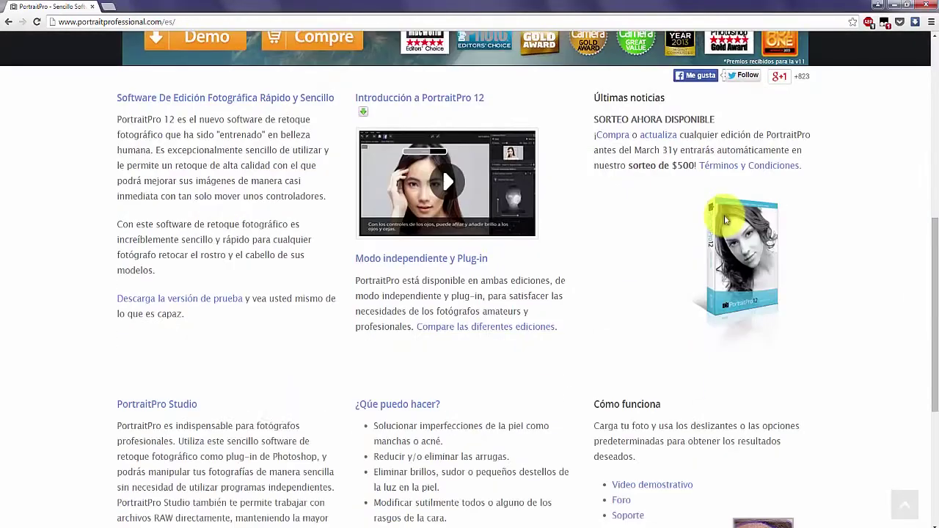
pyautogui.scroll(3, 524, 157)
pyautogui.scroll(3, 520, 164)
pyautogui.click(542, 59)
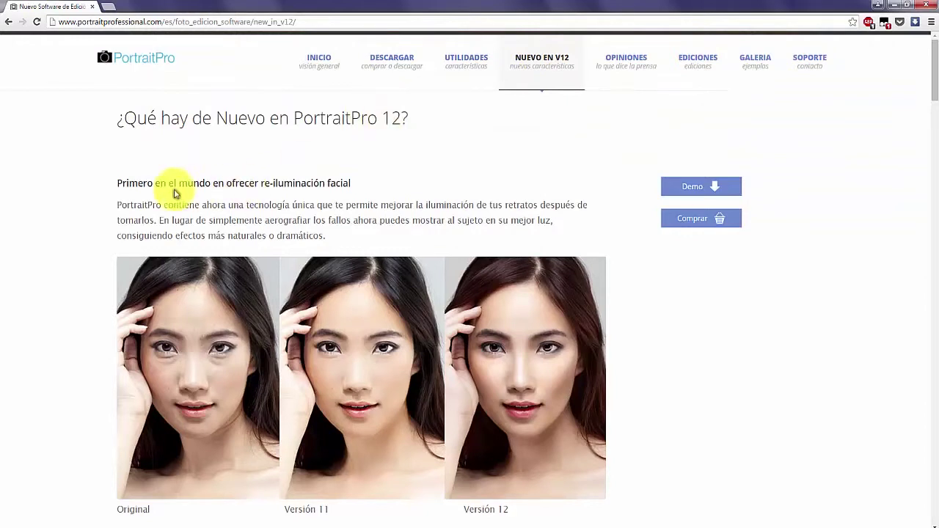
# Read through the version 12 new-features sections, then return to Portrait Professional.
pyautogui.scroll(-1, 88, 201)
pyautogui.scroll(-1, 220, 235)
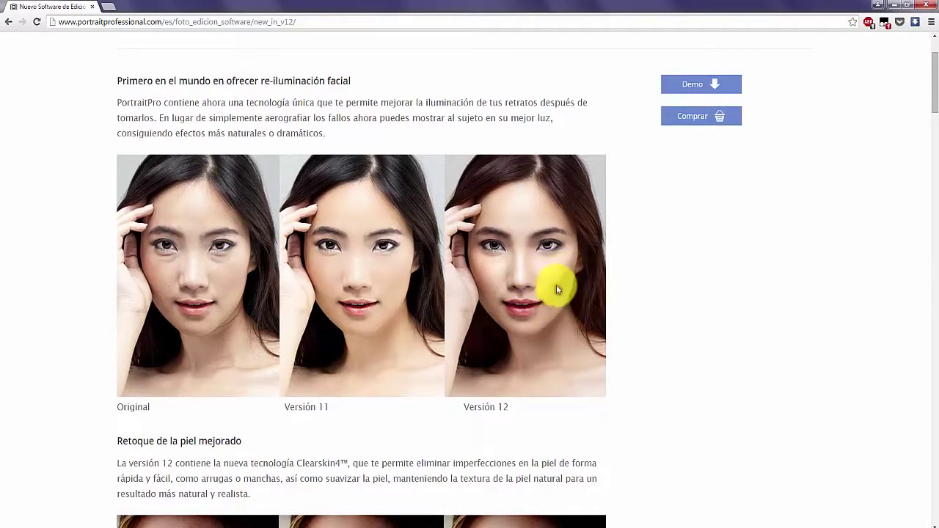
pyautogui.scroll(-1, 780, 254)
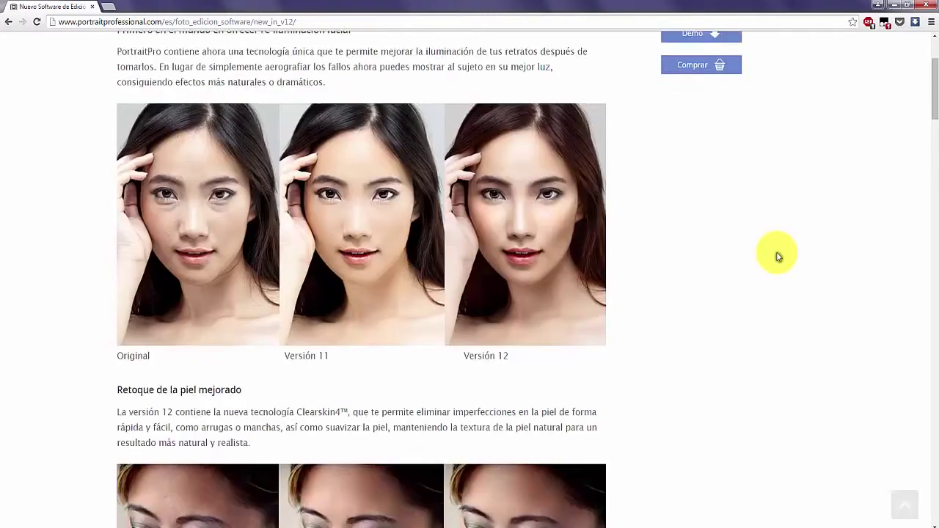
pyautogui.scroll(-1, 780, 255)
pyautogui.scroll(-2, 779, 255)
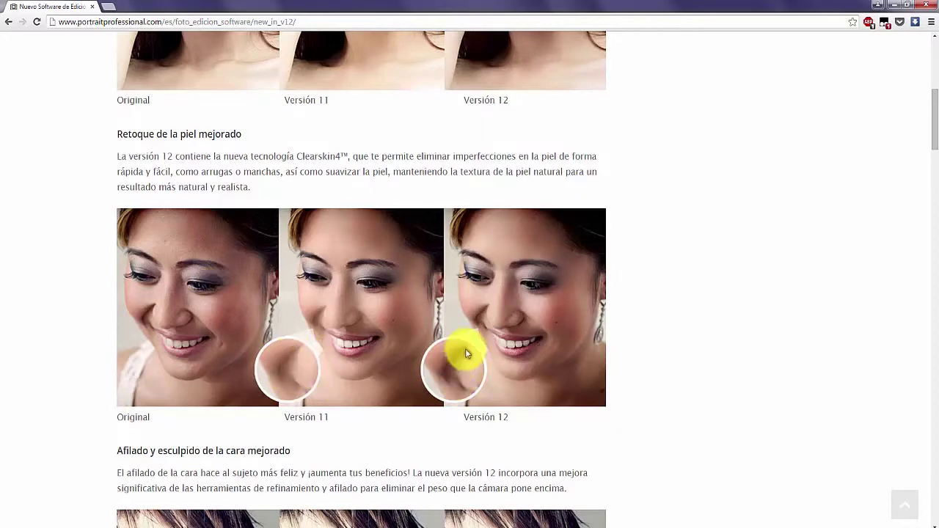
pyautogui.scroll(-3, 180, 297)
pyautogui.scroll(-1, 540, 306)
pyautogui.scroll(-1, 165, 217)
pyautogui.scroll(-5, 164, 217)
pyautogui.scroll(-1, 144, 215)
pyautogui.scroll(2, 202, 224)
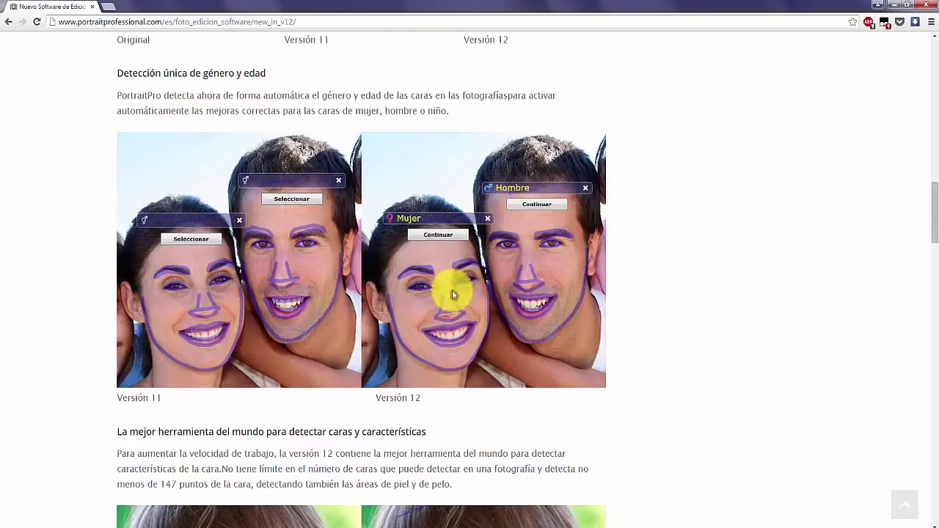
pyautogui.scroll(-4, 473, 351)
pyautogui.scroll(-2, 471, 350)
pyautogui.scroll(-2, 470, 351)
pyautogui.scroll(-3, 462, 347)
pyautogui.scroll(-2, 329, 318)
pyautogui.scroll(-3, 312, 312)
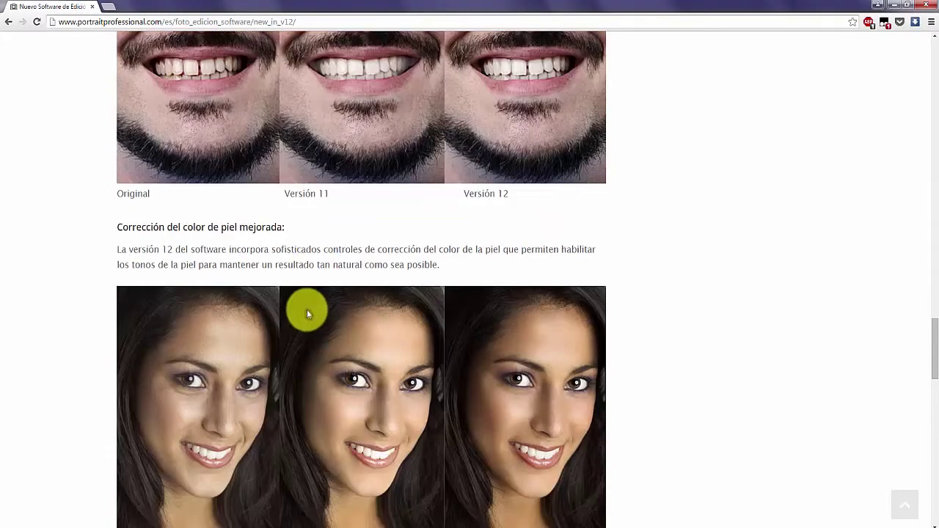
pyautogui.scroll(-2, 307, 311)
pyautogui.scroll(-3, 316, 312)
pyautogui.scroll(-2, 316, 312)
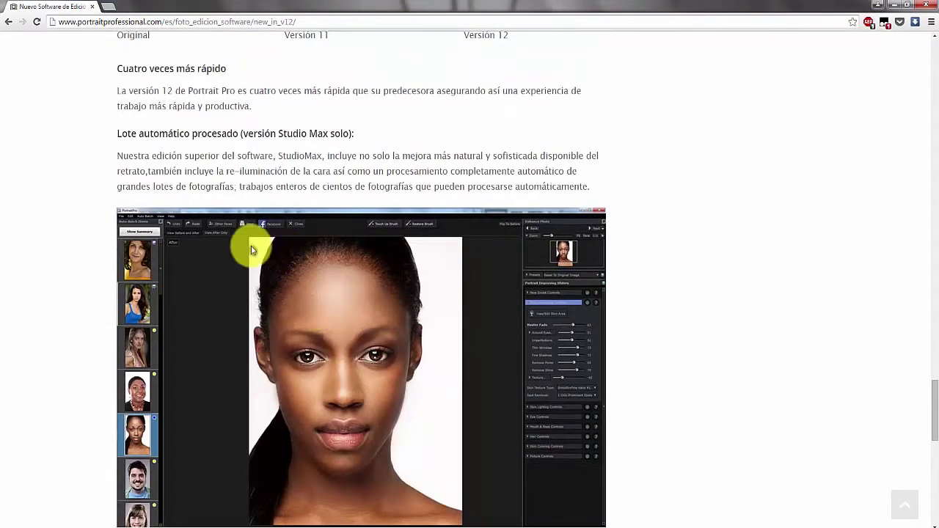
pyautogui.scroll(-3, 250, 230)
pyautogui.scroll(-3, 247, 227)
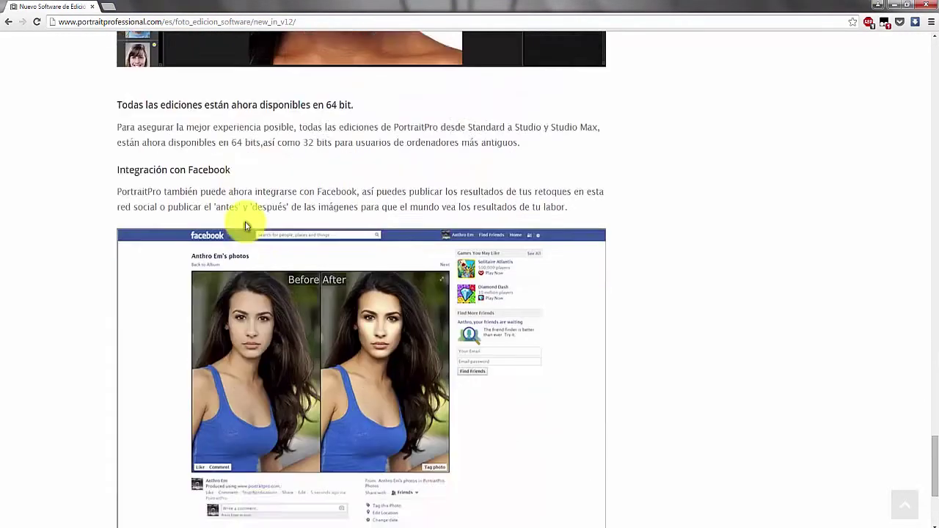
pyautogui.scroll(-2, 244, 220)
pyautogui.scroll(2, 236, 224)
pyautogui.scroll(3, 236, 225)
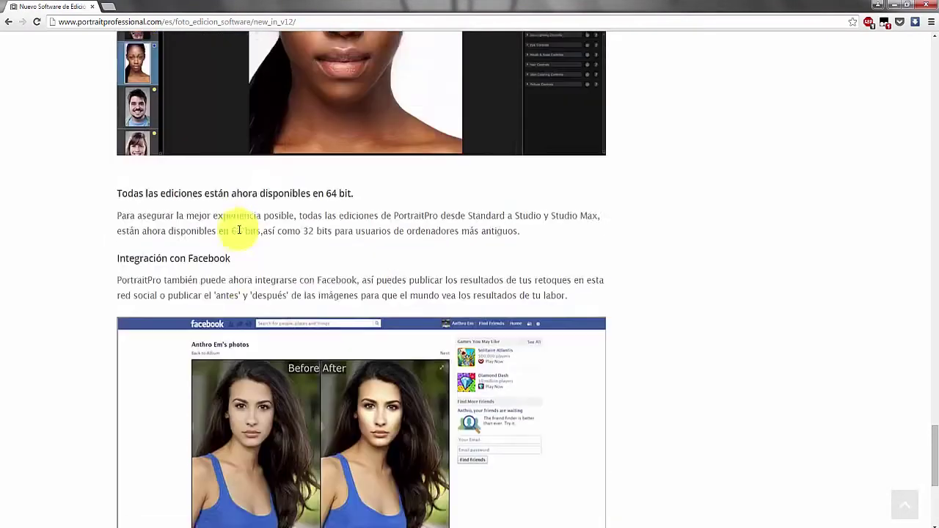
pyautogui.scroll(4, 205, 287)
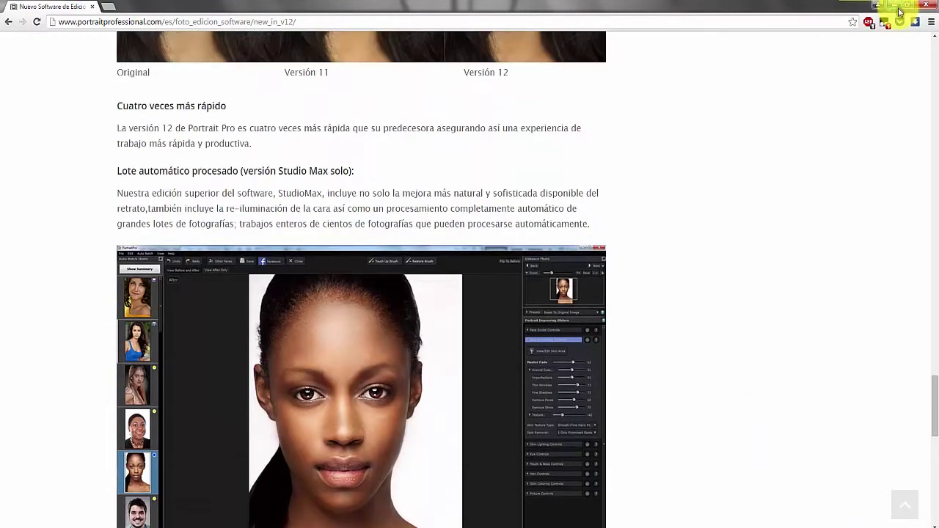
pyautogui.click(927, 7)
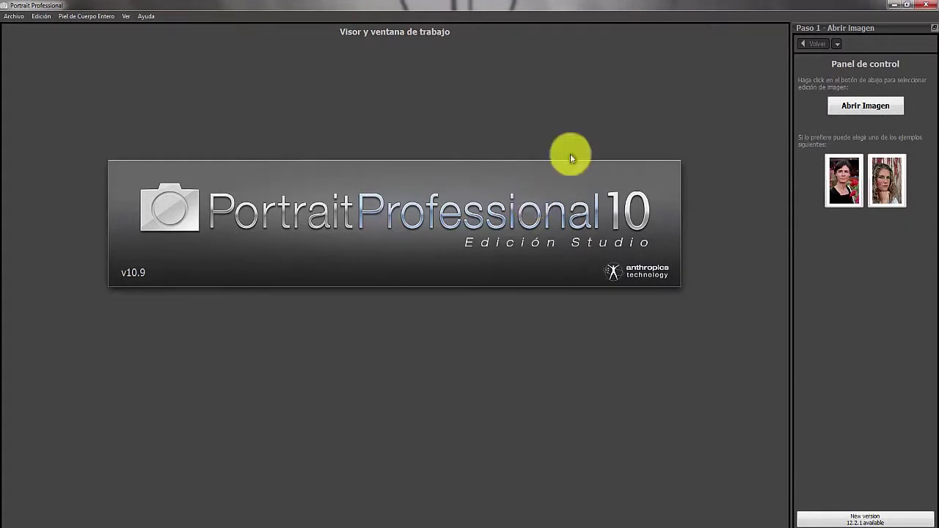
# Open glamour4_before from the Descargas folder and rotate it 90 degrees.
pyautogui.click(859, 105)
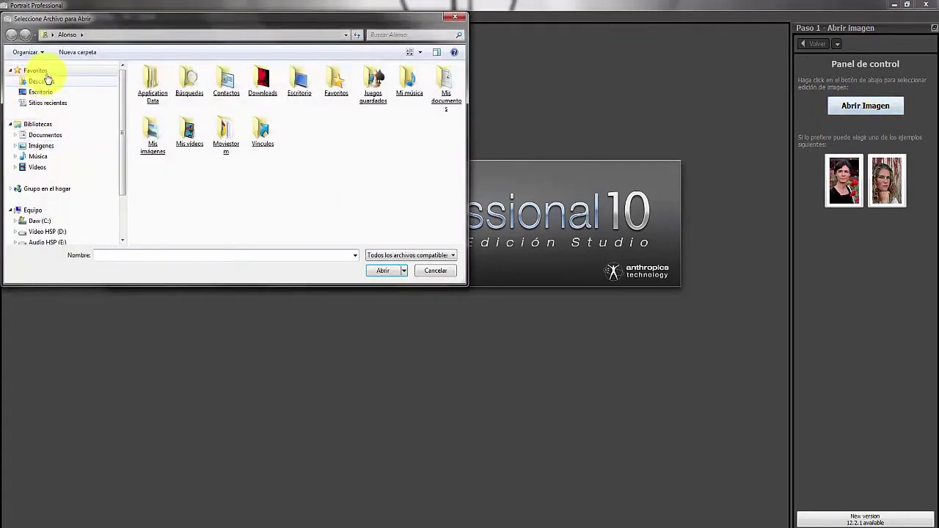
pyautogui.click(43, 81)
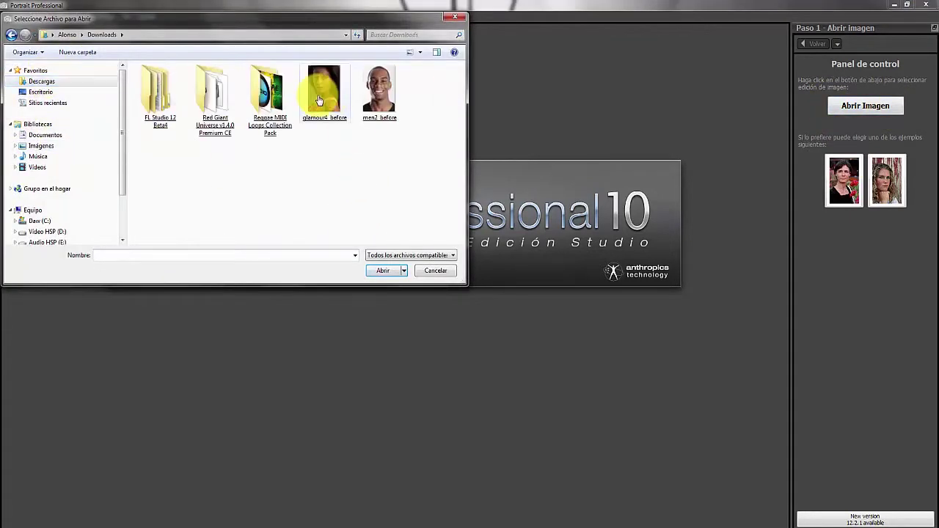
pyautogui.click(319, 100)
pyautogui.doubleClick(319, 100)
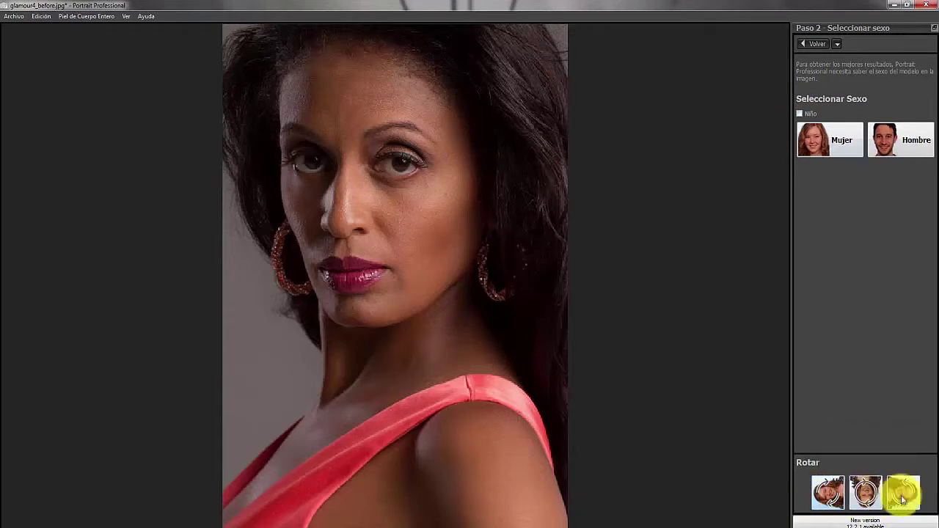
pyautogui.click(833, 497)
# Restore the photo to upright and set the subject as a woman (Mujer).
pyautogui.click(866, 497)
pyautogui.click(903, 497)
pyautogui.click(867, 497)
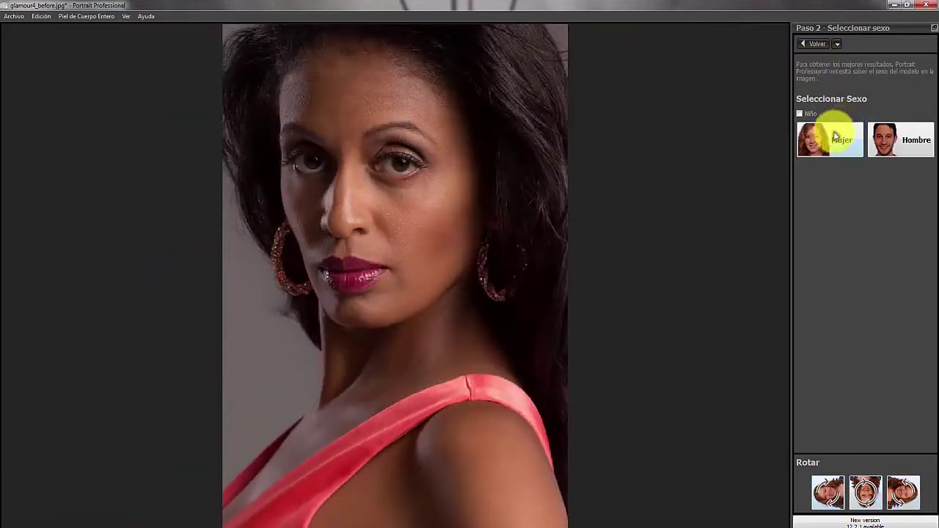
pyautogui.click(834, 134)
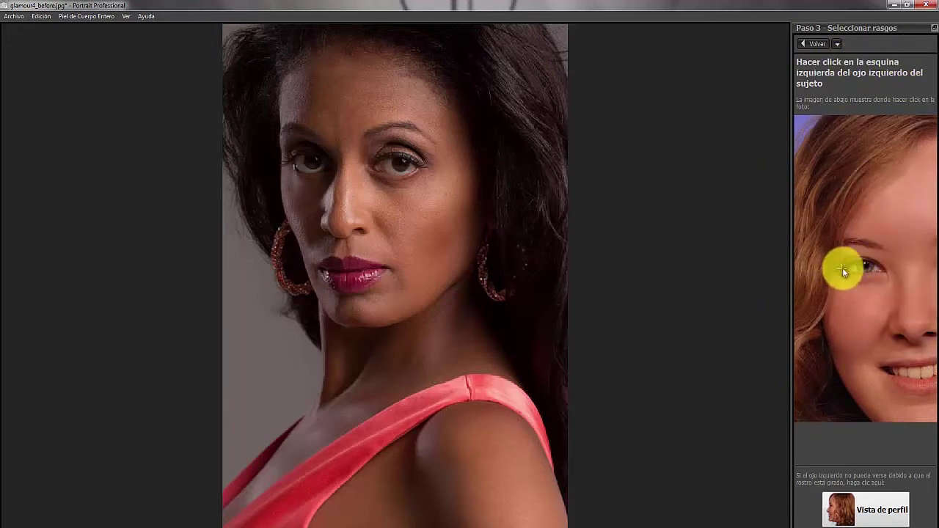
# Mark both outer eye corners, the nose tip and both mouth corners.
pyautogui.click(289, 161)
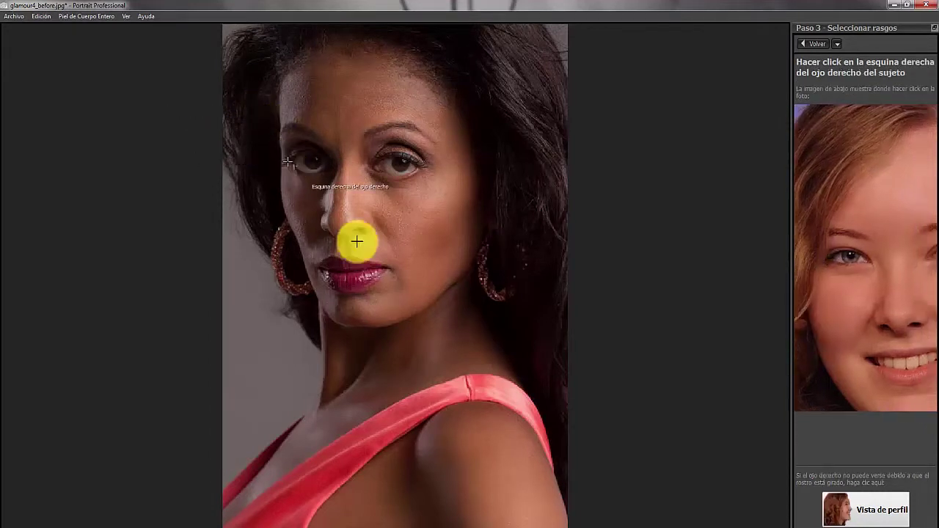
pyautogui.click(424, 170)
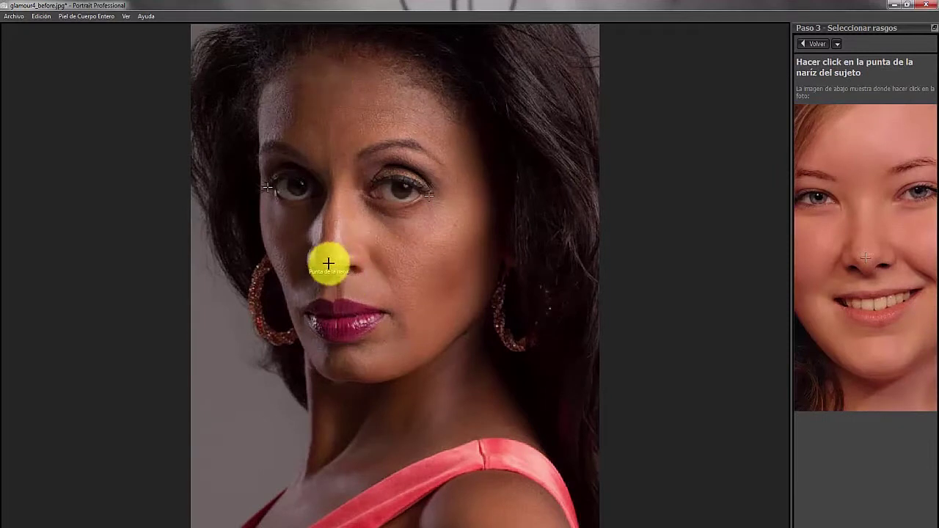
pyautogui.click(329, 263)
pyautogui.click(304, 314)
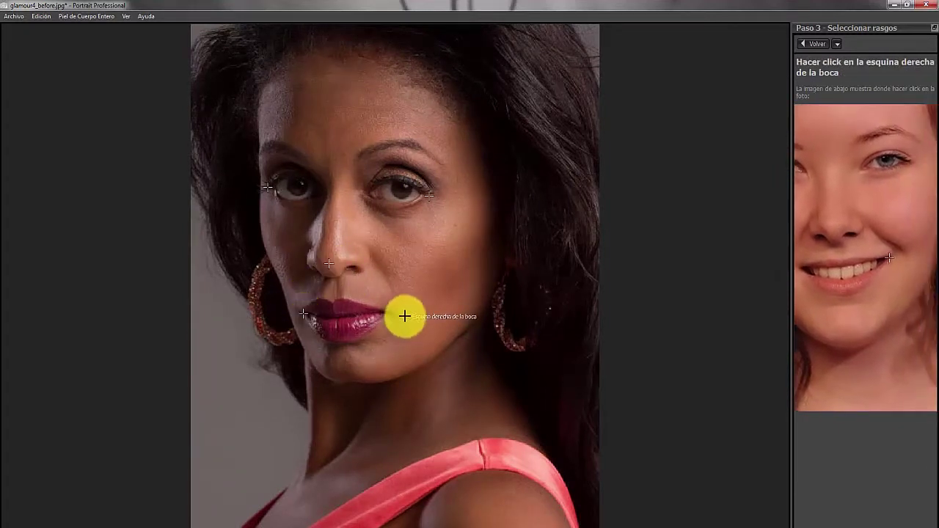
pyautogui.click(389, 314)
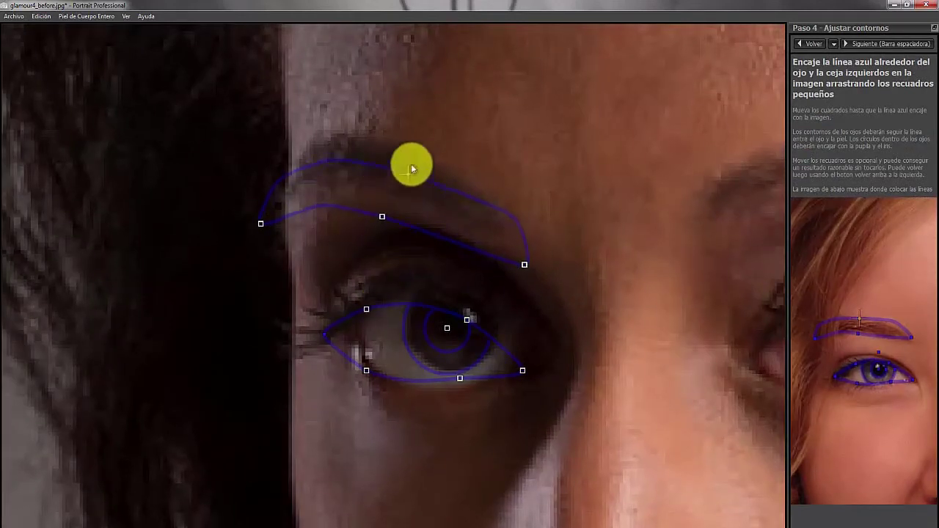
# Fit the eyebrow, iris circle and upper and lower eyelid outlines to the first eye.
pyautogui.moveTo(411, 169); pyautogui.dragTo(412, 145)
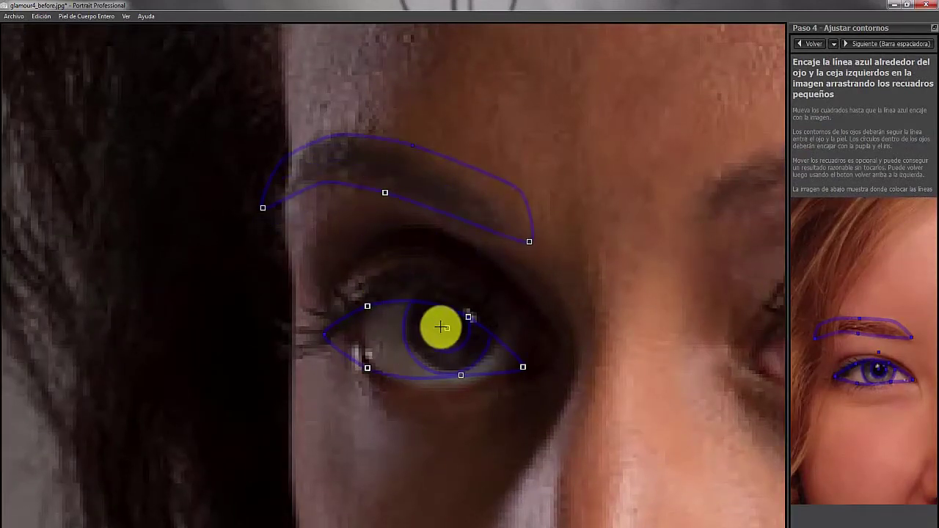
pyautogui.moveTo(452, 323); pyautogui.dragTo(453, 323)
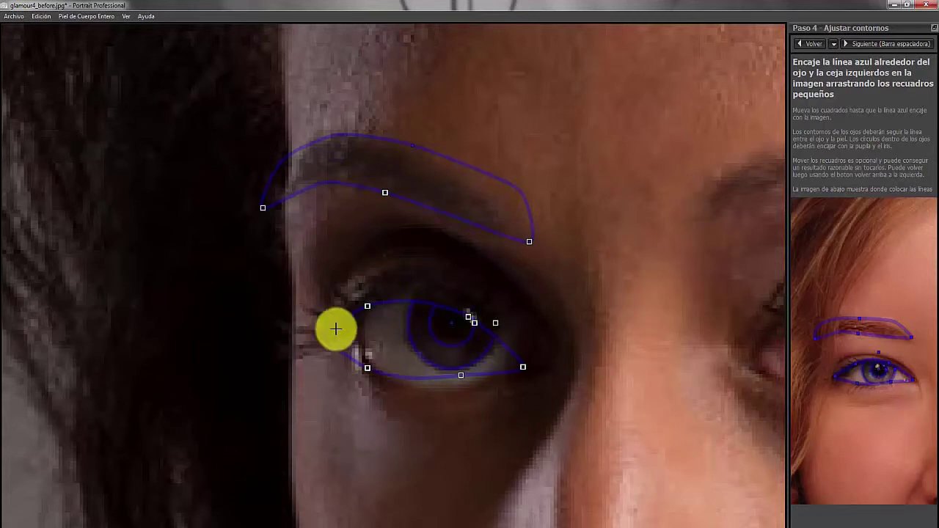
pyautogui.moveTo(326, 334); pyautogui.dragTo(337, 323)
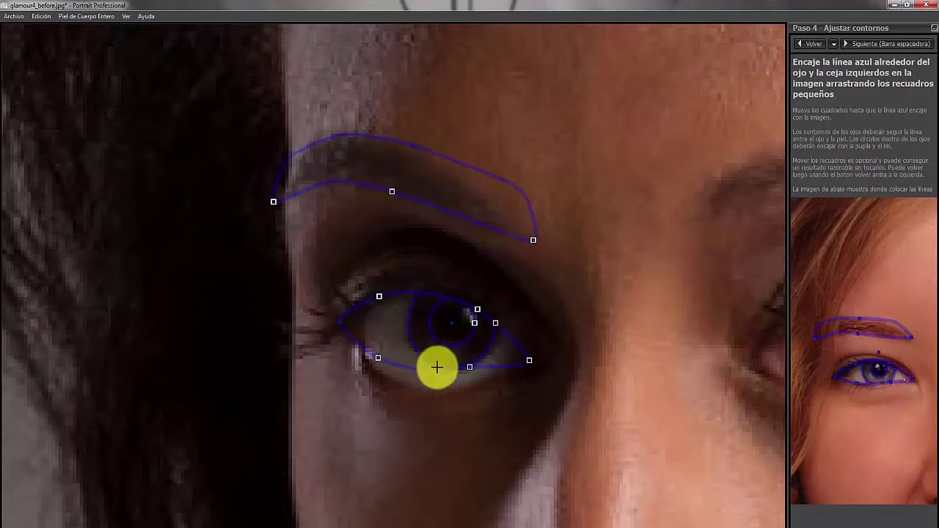
pyautogui.moveTo(386, 358); pyautogui.dragTo(377, 375)
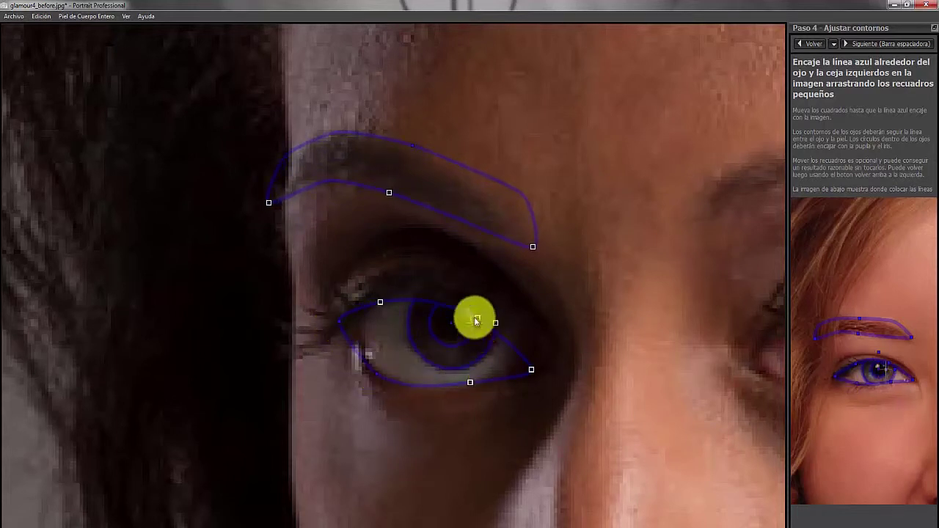
pyautogui.moveTo(378, 305); pyautogui.dragTo(380, 283)
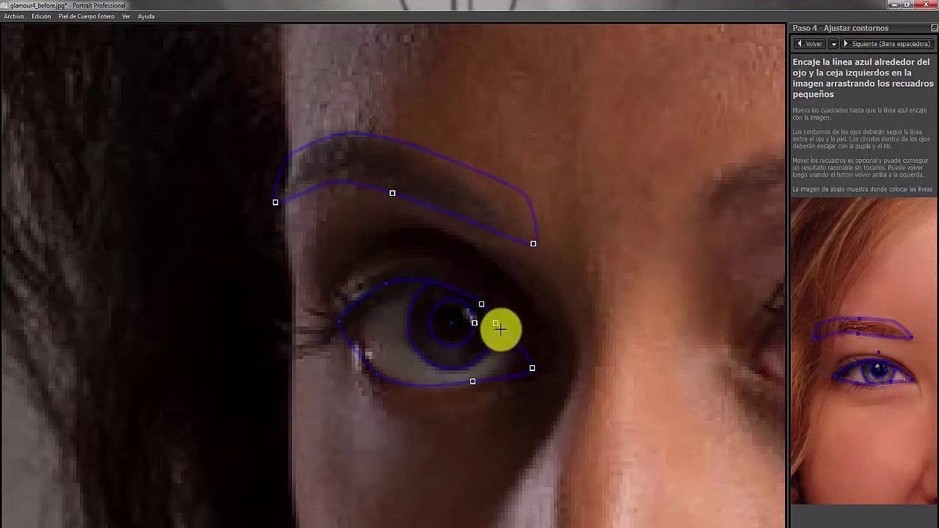
pyautogui.moveTo(474, 379); pyautogui.dragTo(476, 387)
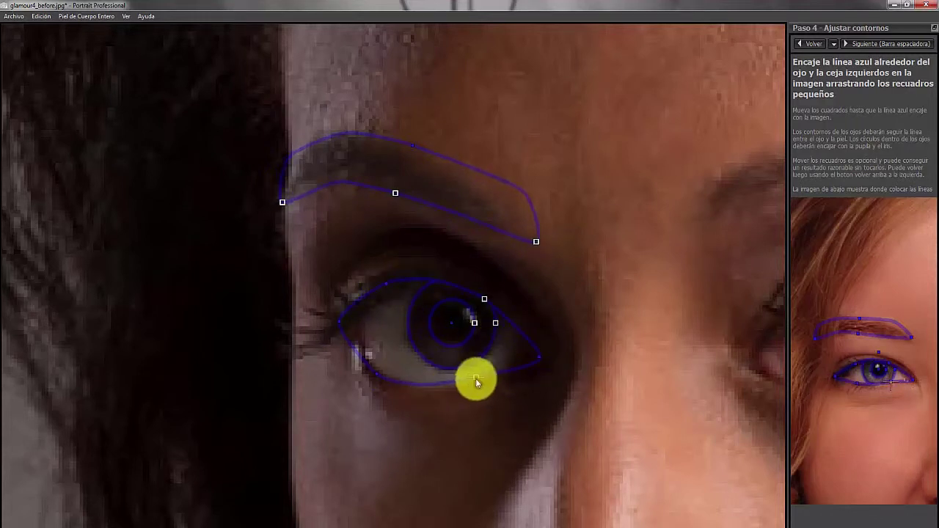
# Refit the other eyebrow's ends and the eye outline's corners and lower lid to the lash line.
pyautogui.moveTo(555, 236); pyautogui.dragTo(527, 244)
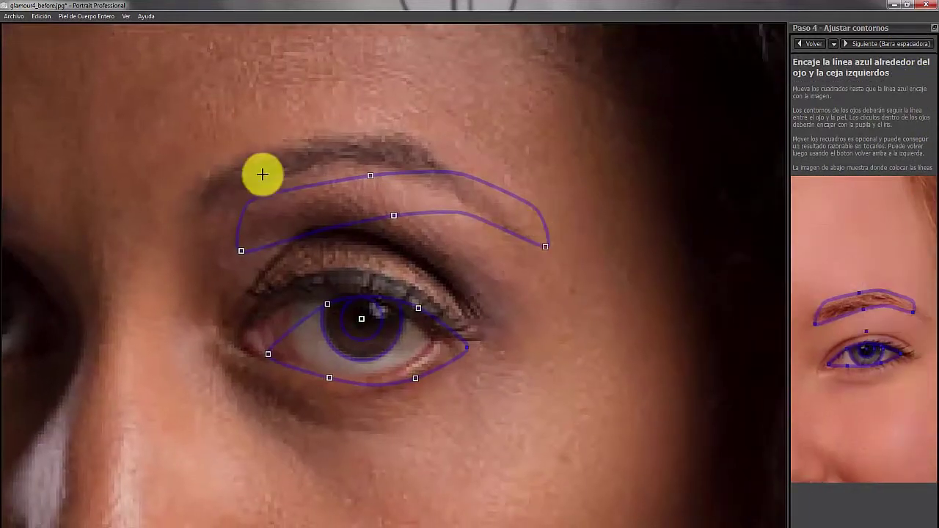
pyautogui.moveTo(370, 178); pyautogui.dragTo(271, 129)
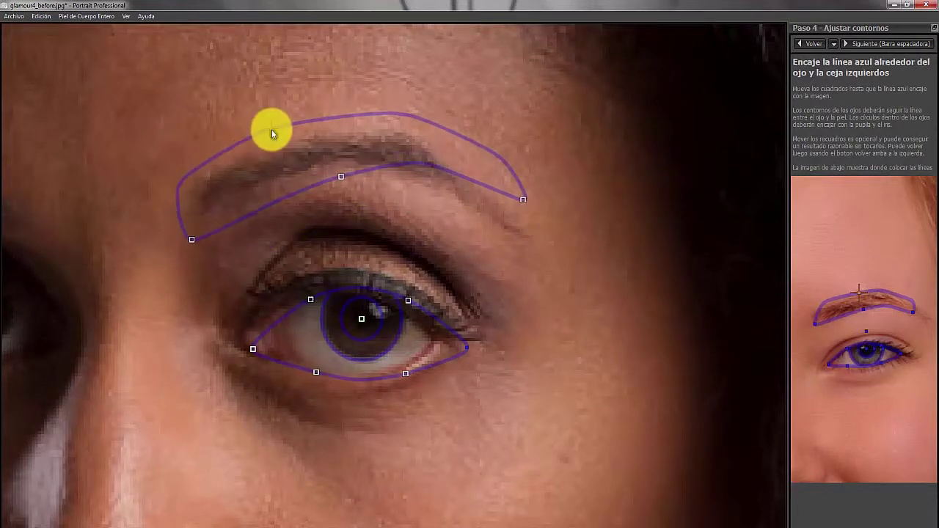
pyautogui.moveTo(532, 194); pyautogui.dragTo(520, 239)
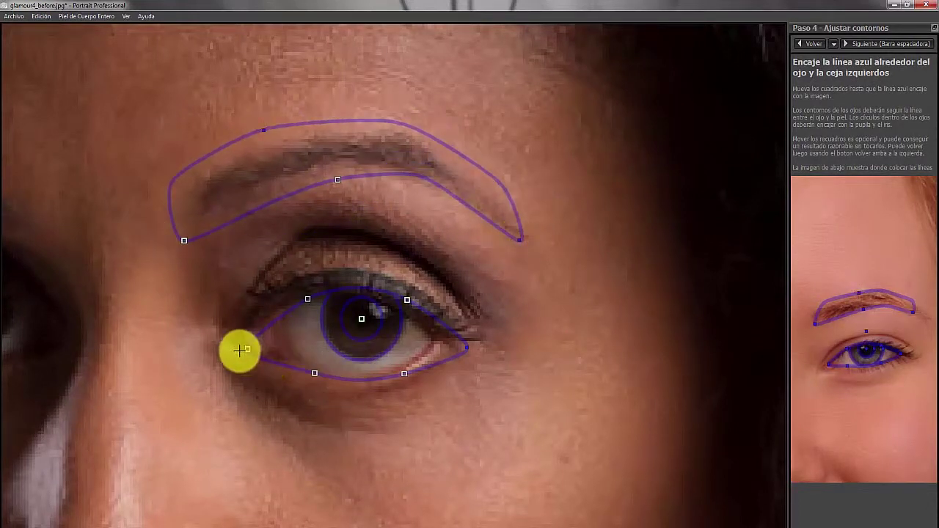
pyautogui.moveTo(240, 343); pyautogui.dragTo(233, 339)
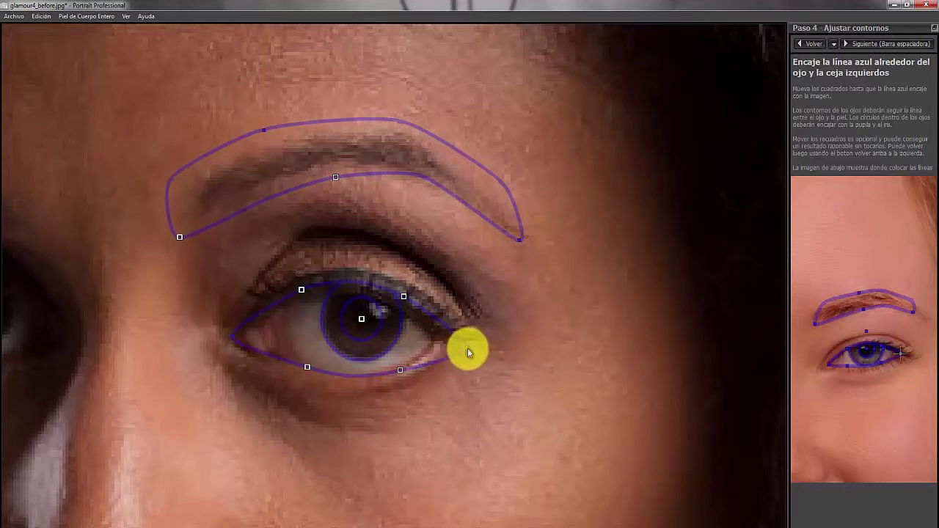
pyautogui.moveTo(465, 348); pyautogui.dragTo(465, 334)
pyautogui.moveTo(401, 361); pyautogui.dragTo(390, 371)
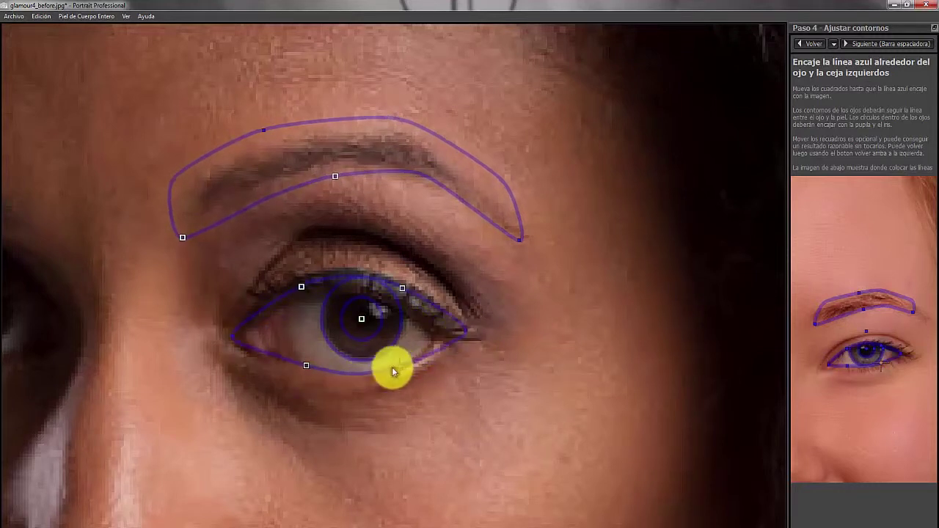
pyautogui.press('space')
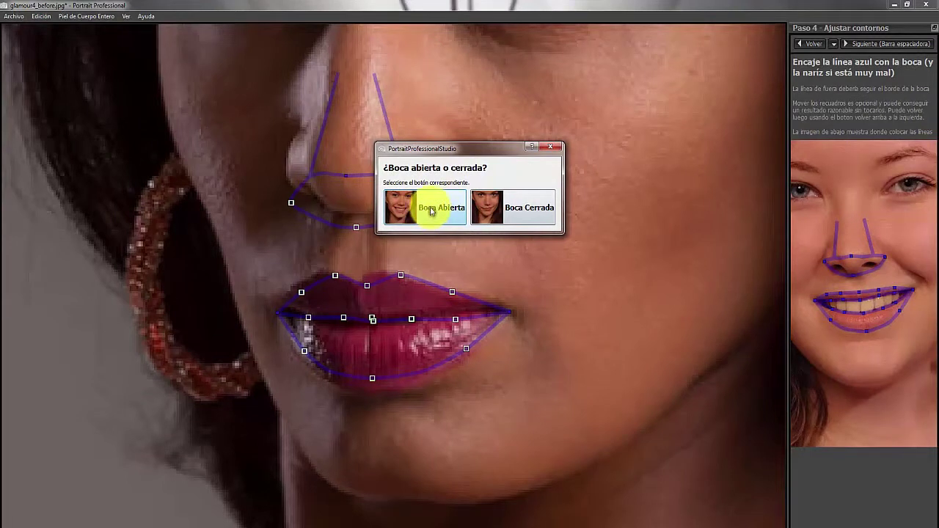
# Mark the mouth as closed (Boca Cerrada) and fit the lower-lip and lip-midline outlines.
pyautogui.click(521, 211)
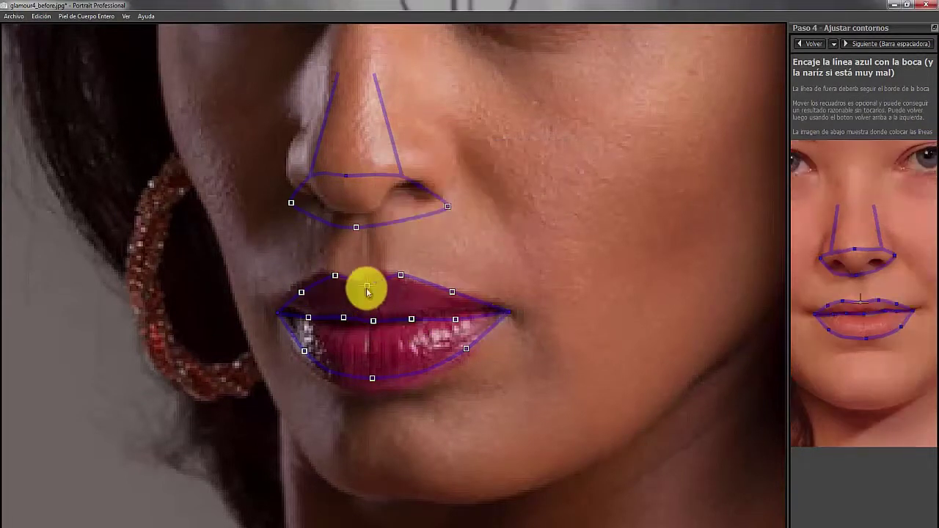
pyautogui.moveTo(364, 373); pyautogui.dragTo(373, 395)
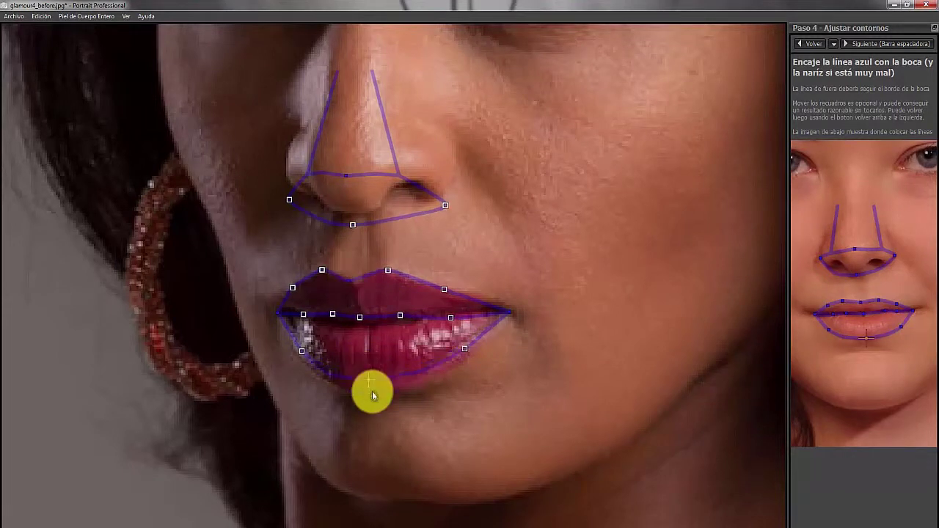
pyautogui.moveTo(362, 318); pyautogui.dragTo(360, 321)
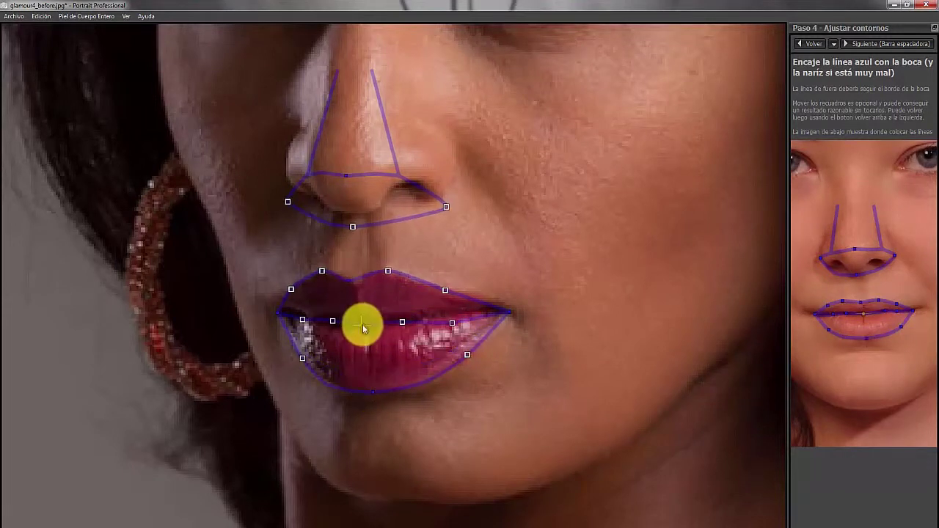
pyautogui.moveTo(330, 321); pyautogui.dragTo(332, 322)
# Fit the nose outline to the nostrils, then move the cheek outline to the face edge.
pyautogui.moveTo(350, 221); pyautogui.dragTo(351, 216)
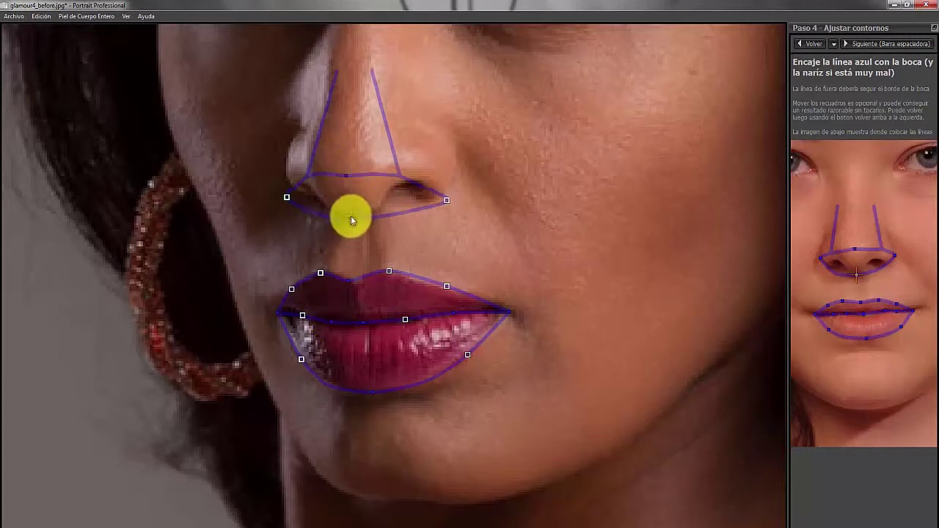
pyautogui.moveTo(282, 195); pyautogui.dragTo(284, 178)
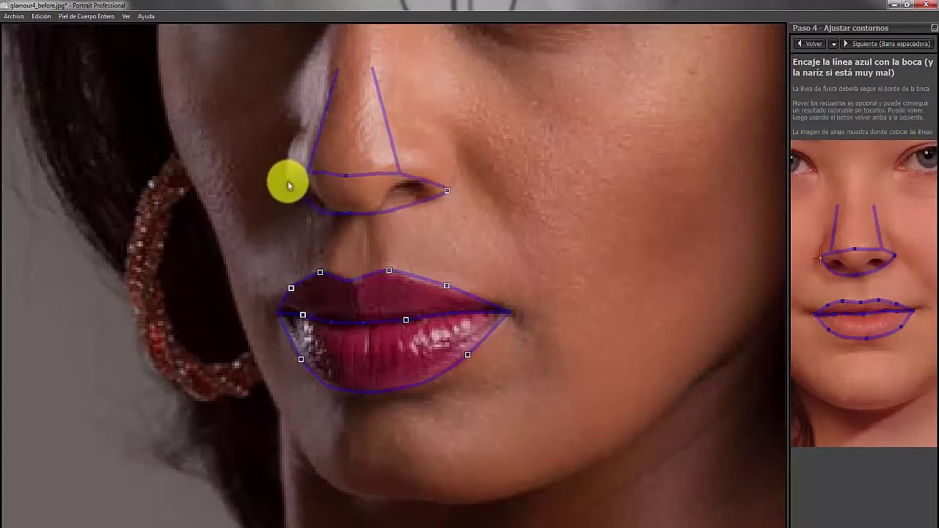
pyautogui.moveTo(447, 198); pyautogui.dragTo(453, 193)
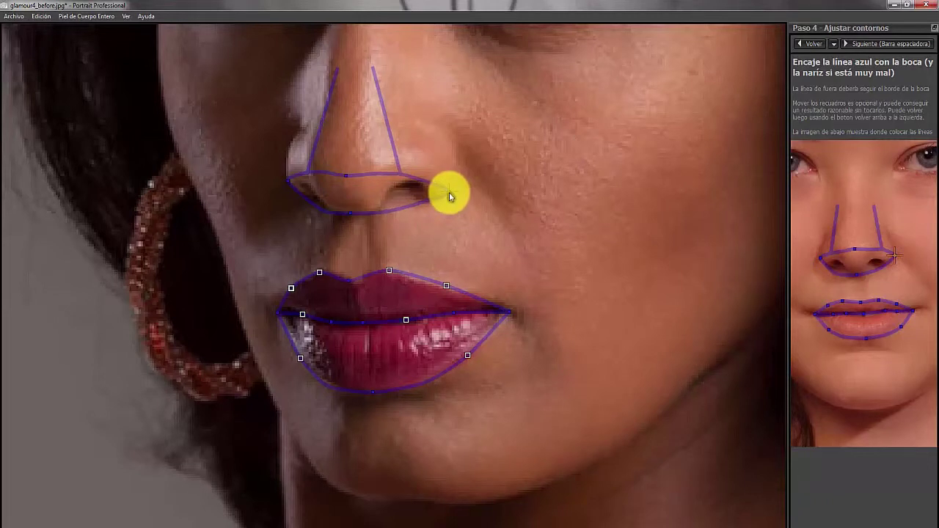
pyautogui.press('space')
pyautogui.moveTo(517, 269); pyautogui.dragTo(540, 270)
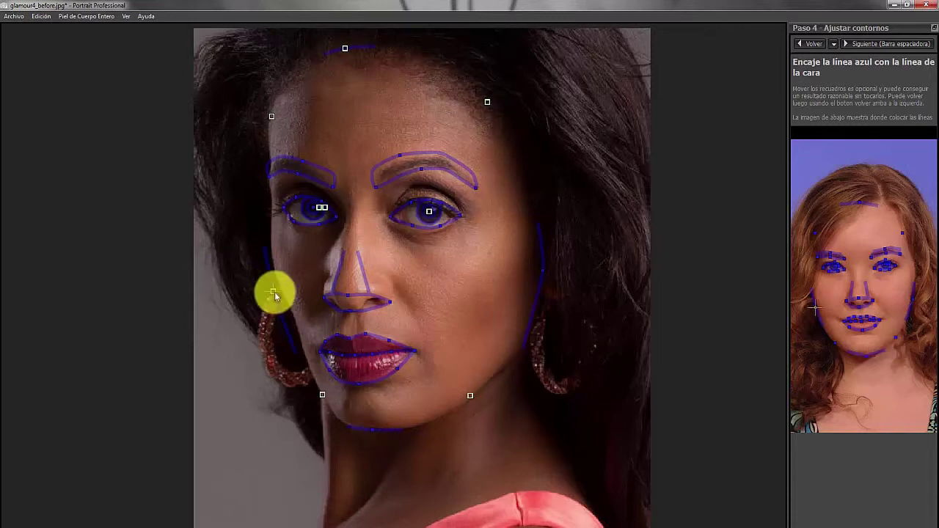
# Raise the top face outline to the hairline and process the photo into Paso 5.
pyautogui.moveTo(343, 55); pyautogui.dragTo(348, 46)
pyautogui.press('space')
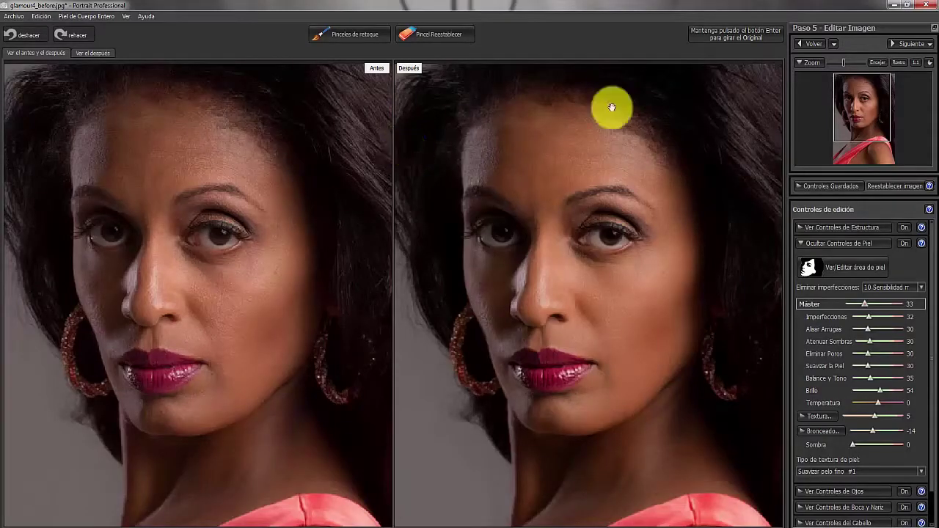
# Try Frente, Mandíbula, Nariz, Ojos and Forma de la Boca reshaping, then reset Máster structure to 0.
pyautogui.click(801, 242)
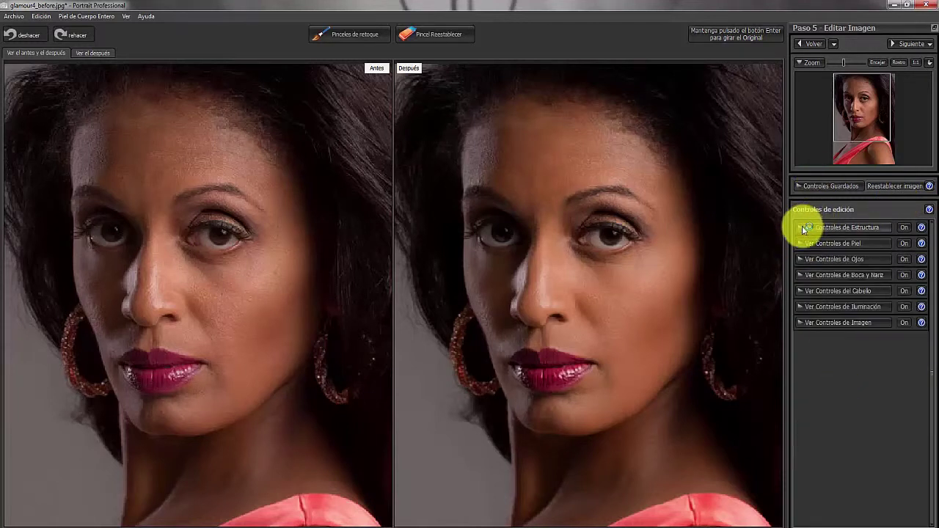
pyautogui.click(802, 228)
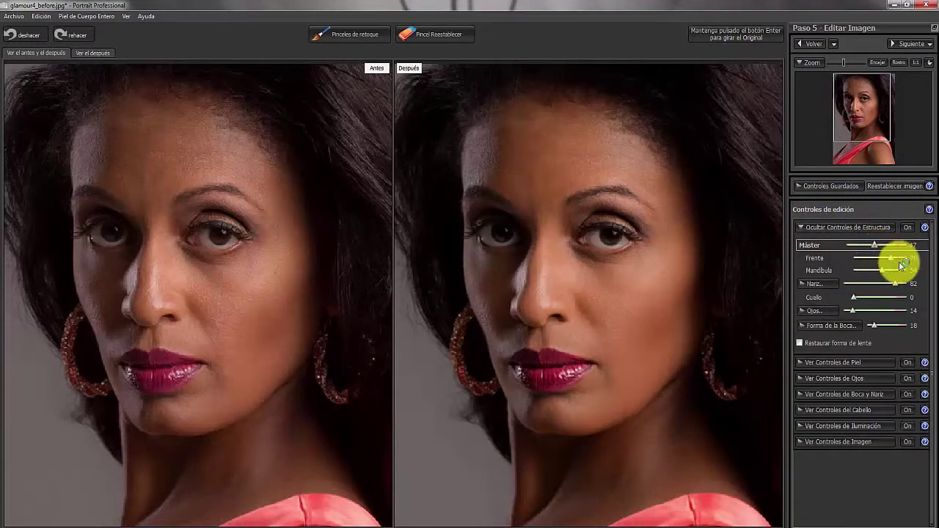
pyautogui.moveTo(894, 262); pyautogui.dragTo(838, 256)
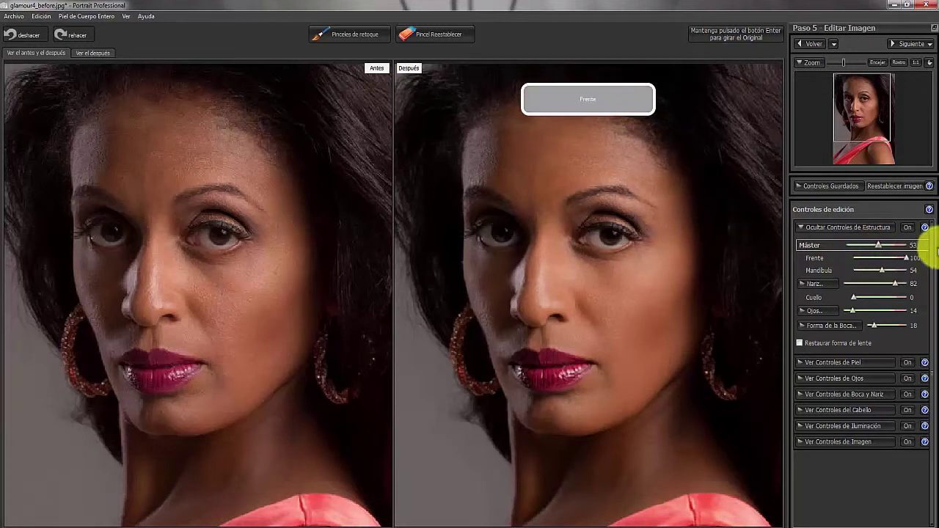
pyautogui.moveTo(881, 272)
pyautogui.mouseDown()
pyautogui.moveTo(929, 272)
pyautogui.moveTo(834, 272)
pyautogui.moveTo(853, 273)
pyautogui.mouseUp()
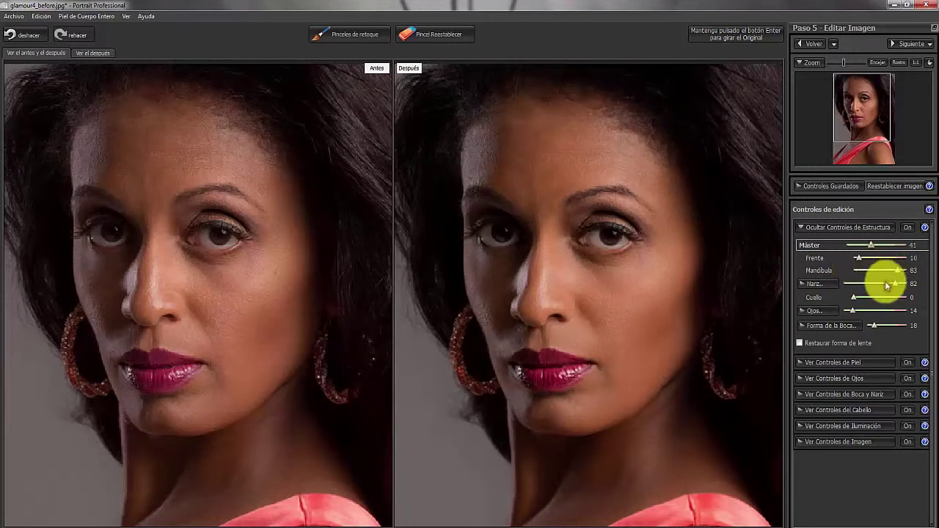
pyautogui.moveTo(891, 283); pyautogui.dragTo(795, 290)
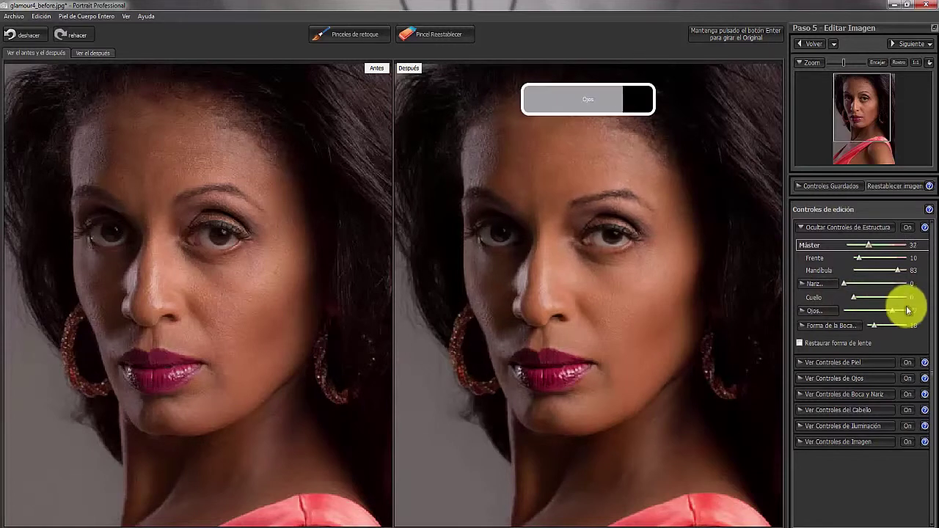
pyautogui.moveTo(852, 311); pyautogui.dragTo(760, 308)
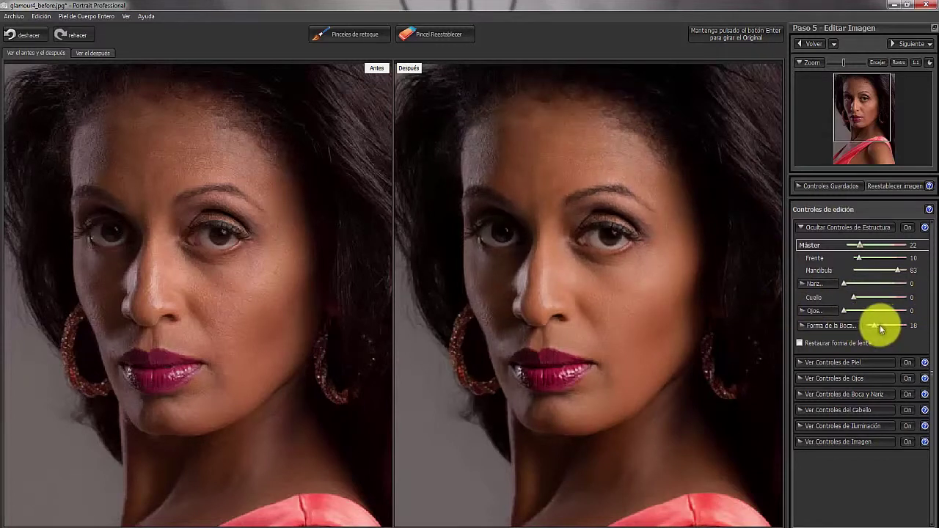
pyautogui.moveTo(875, 328); pyautogui.dragTo(721, 340)
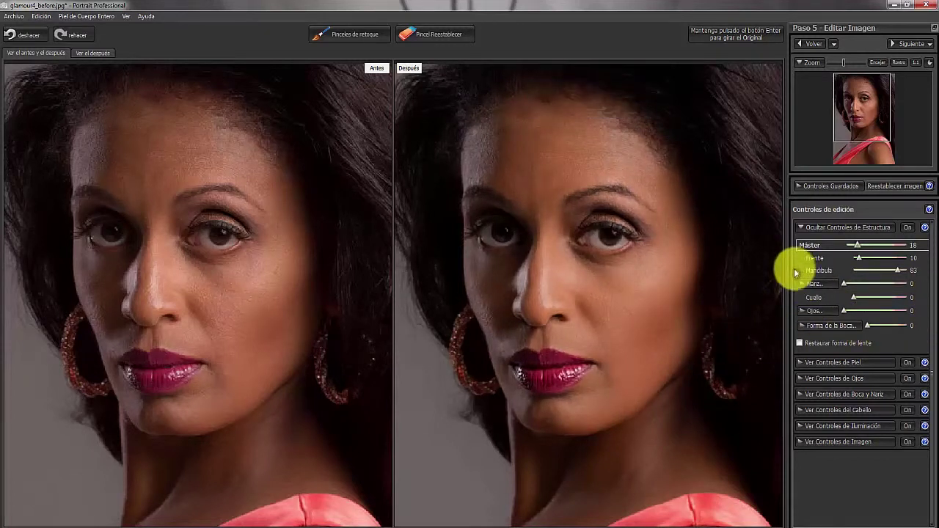
pyautogui.moveTo(860, 251)
pyautogui.mouseDown()
pyautogui.moveTo(908, 248)
pyautogui.moveTo(825, 250)
pyautogui.mouseUp()
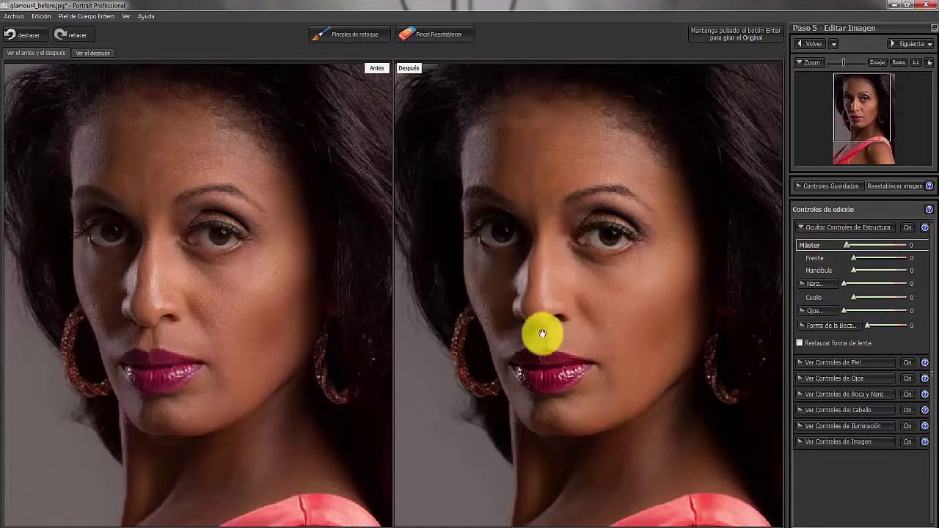
pyautogui.click(800, 229)
# Strengthen blemish removal, set shadow softening to 27, and remove more skin pores.
pyautogui.click(801, 242)
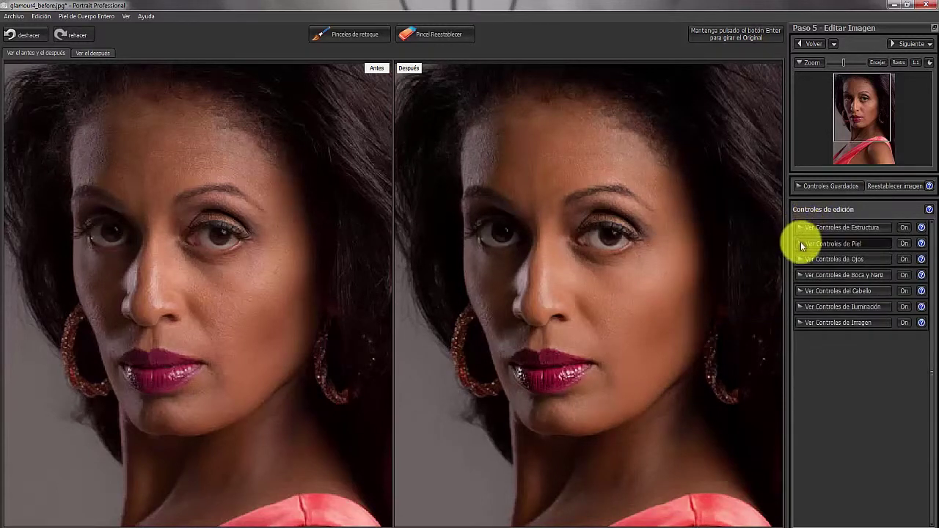
pyautogui.moveTo(869, 321)
pyautogui.mouseDown()
pyautogui.moveTo(905, 317)
pyautogui.moveTo(818, 315)
pyautogui.moveTo(881, 315)
pyautogui.moveTo(891, 330)
pyautogui.moveTo(875, 332)
pyautogui.mouseUp()
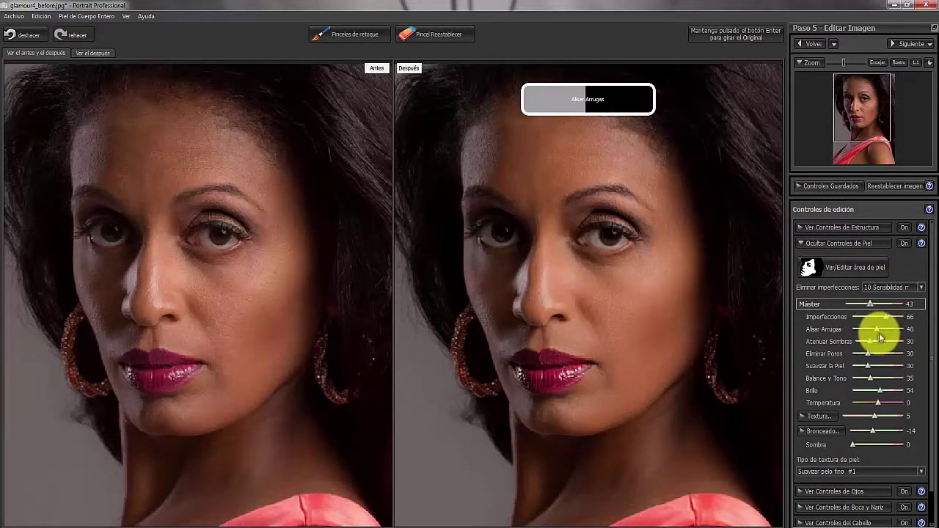
pyautogui.moveTo(871, 343); pyautogui.dragTo(931, 334)
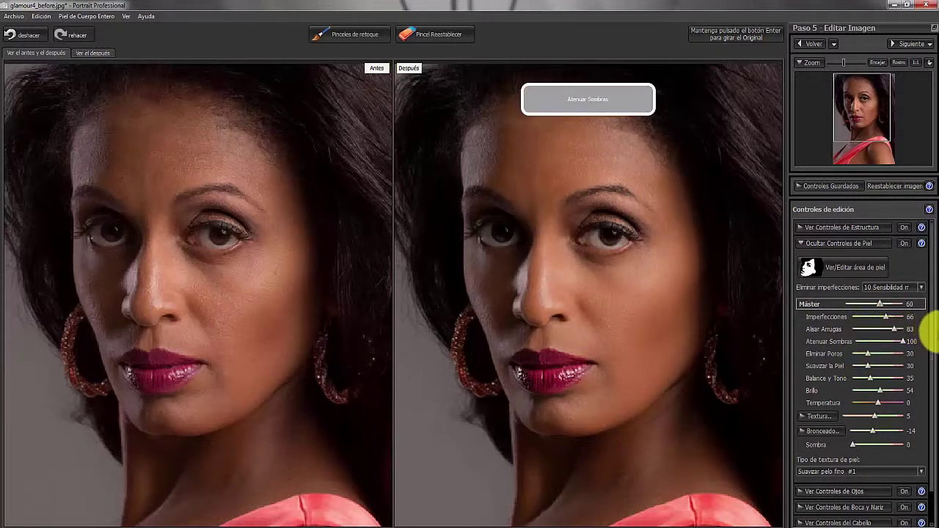
pyautogui.moveTo(871, 342); pyautogui.dragTo(869, 343)
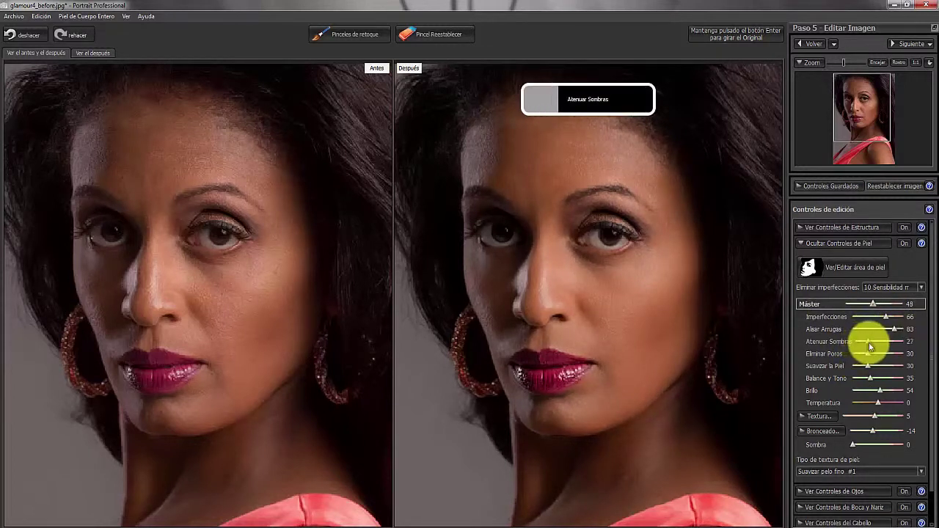
pyautogui.moveTo(869, 353)
pyautogui.mouseDown()
pyautogui.moveTo(899, 355)
pyautogui.moveTo(896, 365)
pyautogui.mouseUp()
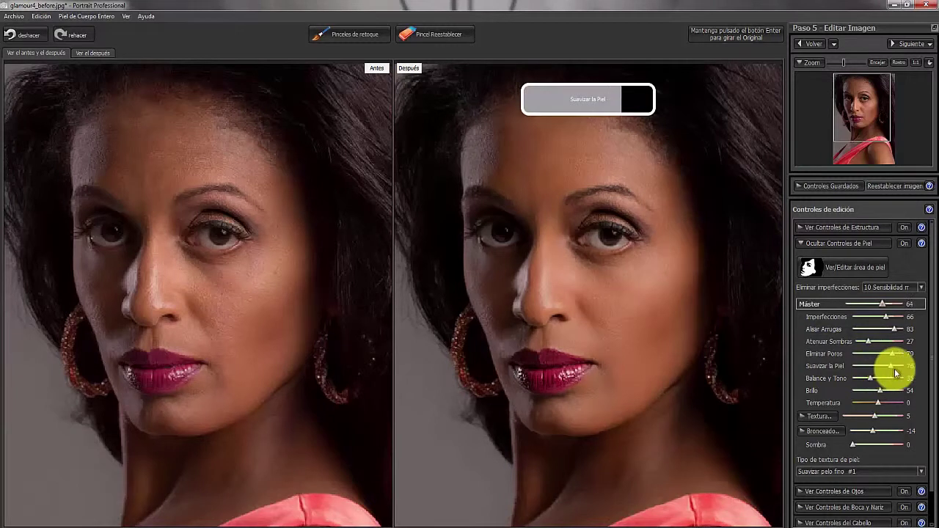
# Brighten the skin with neutral temperature, tweak texture and shadow settings, and toggle skin controls to compare.
pyautogui.moveTo(879, 391)
pyautogui.mouseDown()
pyautogui.moveTo(889, 388)
pyautogui.moveTo(885, 404)
pyautogui.mouseUp()
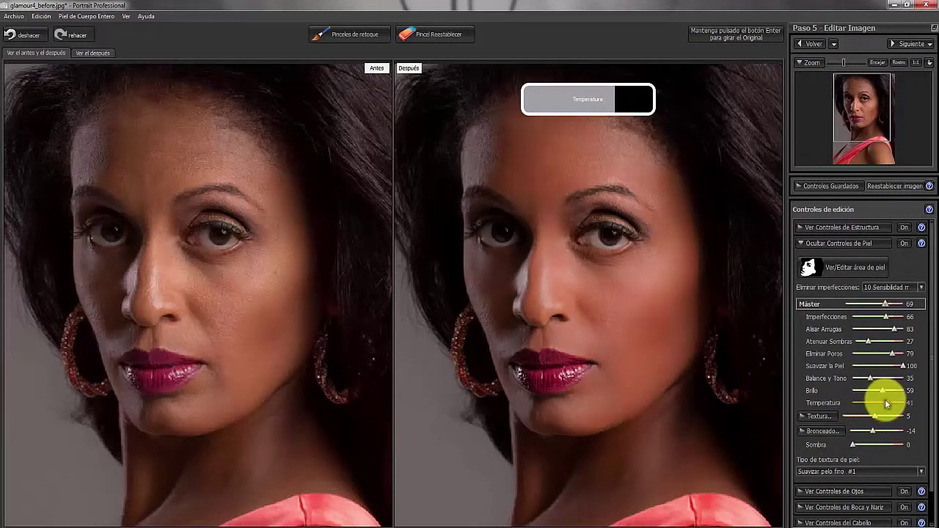
pyautogui.moveTo(880, 400); pyautogui.dragTo(875, 400)
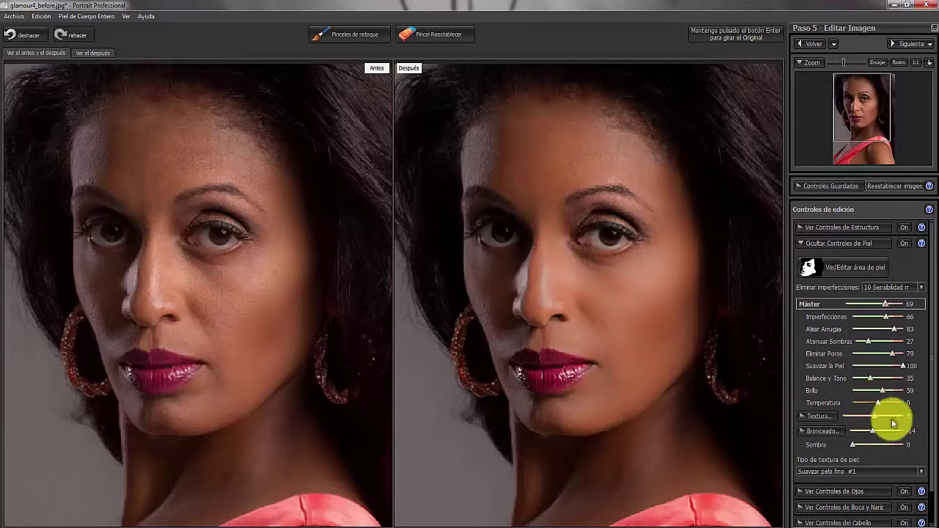
pyautogui.moveTo(871, 418); pyautogui.dragTo(904, 422)
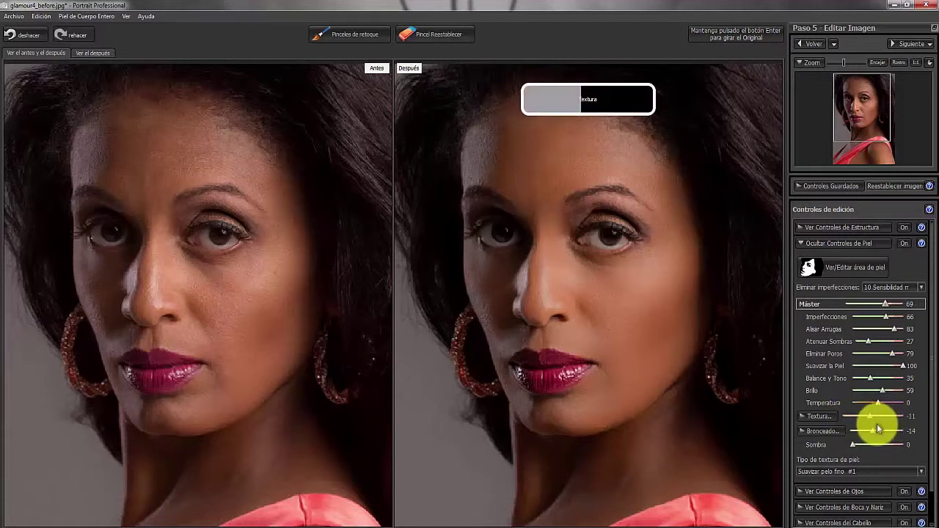
pyautogui.moveTo(877, 429)
pyautogui.mouseDown()
pyautogui.moveTo(886, 422)
pyautogui.moveTo(875, 418)
pyautogui.moveTo(881, 436)
pyautogui.moveTo(873, 431)
pyautogui.mouseUp()
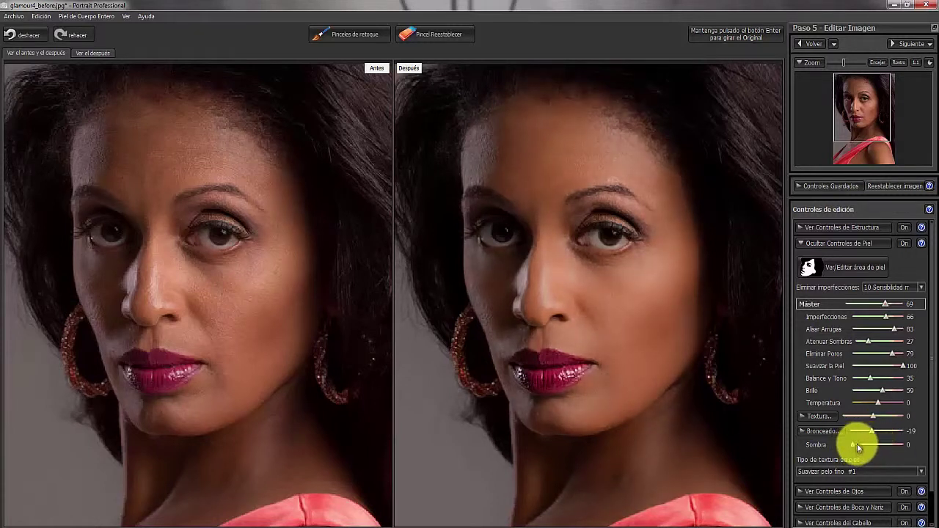
pyautogui.moveTo(851, 444); pyautogui.dragTo(776, 458)
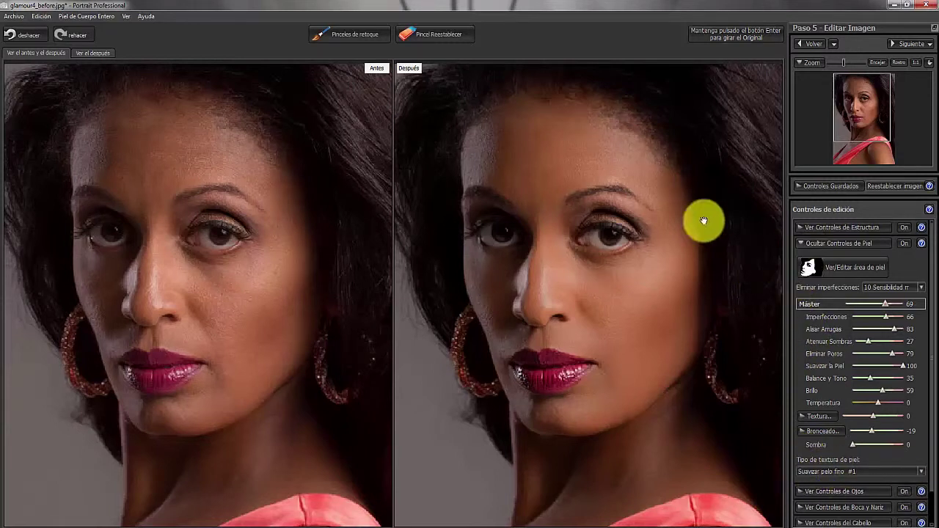
pyautogui.click(905, 244)
pyautogui.click(907, 245)
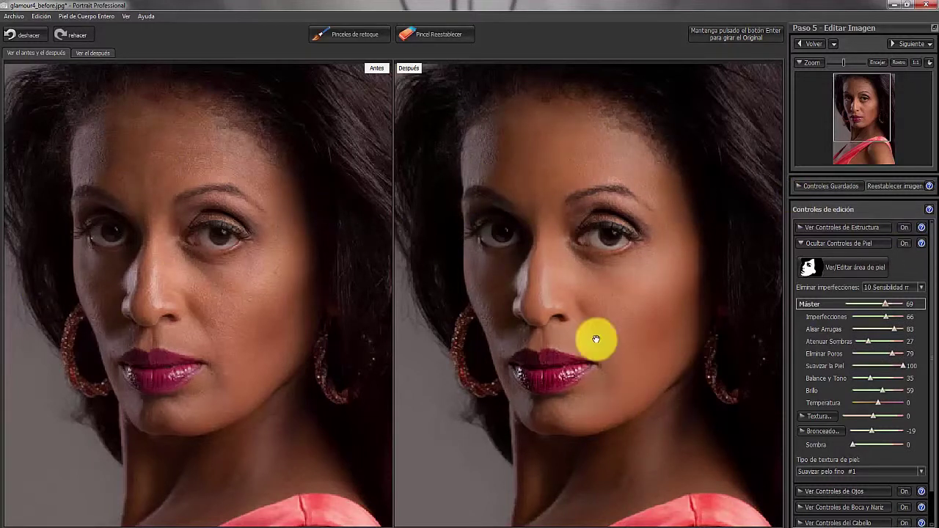
pyautogui.click(346, 33)
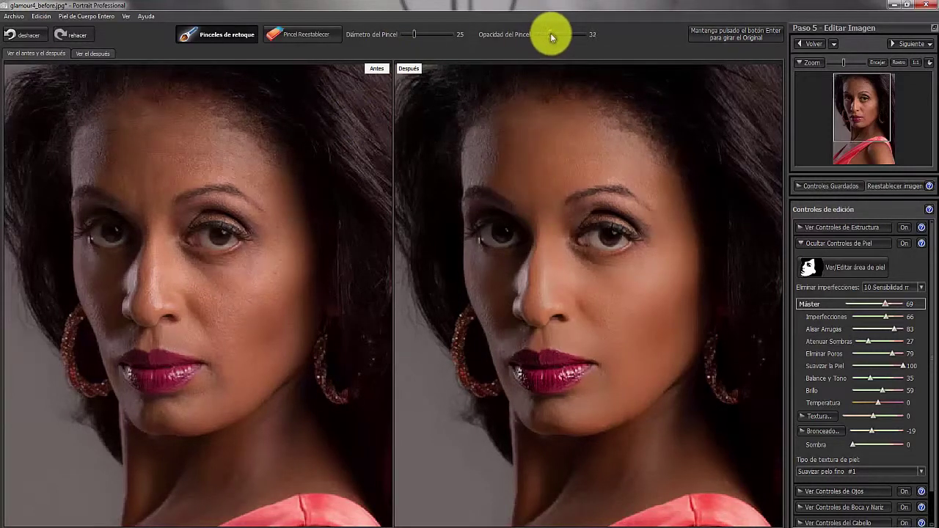
# Paint retouch strokes over the forehead with the diameter 25, opacity 32 brush.
pyautogui.moveTo(542, 138)
pyautogui.mouseDown()
pyautogui.moveTo(511, 181)
pyautogui.moveTo(497, 125)
pyautogui.moveTo(508, 122)
pyautogui.moveTo(614, 154)
pyautogui.moveTo(619, 143)
pyautogui.moveTo(533, 193)
pyautogui.moveTo(667, 184)
pyautogui.moveTo(640, 147)
pyautogui.moveTo(629, 171)
pyautogui.moveTo(639, 157)
pyautogui.moveTo(644, 293)
pyautogui.moveTo(580, 275)
pyautogui.moveTo(608, 267)
pyautogui.moveTo(565, 256)
pyautogui.moveTo(653, 257)
pyautogui.moveTo(663, 240)
pyautogui.moveTo(550, 283)
pyautogui.moveTo(541, 221)
pyautogui.moveTo(540, 298)
pyautogui.moveTo(599, 298)
pyautogui.moveTo(621, 352)
pyautogui.moveTo(685, 334)
pyautogui.moveTo(646, 356)
pyautogui.moveTo(621, 363)
pyautogui.moveTo(610, 353)
pyautogui.moveTo(537, 414)
pyautogui.moveTo(614, 407)
pyautogui.moveTo(554, 417)
pyautogui.moveTo(633, 401)
pyautogui.moveTo(504, 389)
pyautogui.moveTo(551, 416)
pyautogui.moveTo(506, 367)
pyautogui.moveTo(510, 335)
pyautogui.moveTo(593, 336)
pyautogui.moveTo(505, 317)
pyautogui.moveTo(482, 325)
pyautogui.moveTo(470, 279)
pyautogui.moveTo(499, 329)
pyautogui.moveTo(495, 285)
pyautogui.moveTo(478, 264)
pyautogui.moveTo(496, 317)
pyautogui.moveTo(522, 269)
pyautogui.moveTo(513, 279)
pyautogui.moveTo(518, 248)
pyautogui.moveTo(486, 168)
pyautogui.moveTo(514, 184)
pyautogui.moveTo(482, 178)
pyautogui.moveTo(468, 147)
pyautogui.moveTo(472, 169)
pyautogui.moveTo(555, 216)
pyautogui.moveTo(566, 168)
pyautogui.moveTo(604, 176)
pyautogui.moveTo(634, 229)
pyautogui.moveTo(592, 212)
pyautogui.moveTo(619, 201)
pyautogui.moveTo(573, 208)
pyautogui.moveTo(627, 218)
pyautogui.moveTo(638, 210)
pyautogui.moveTo(667, 235)
pyautogui.moveTo(521, 208)
pyautogui.moveTo(624, 367)
pyautogui.moveTo(615, 430)
pyautogui.moveTo(518, 434)
pyautogui.moveTo(682, 358)
pyautogui.moveTo(566, 434)
pyautogui.moveTo(663, 432)
pyautogui.moveTo(671, 419)
pyautogui.moveTo(637, 443)
pyautogui.moveTo(624, 504)
pyautogui.moveTo(733, 475)
pyautogui.moveTo(531, 520)
pyautogui.moveTo(640, 472)
pyautogui.moveTo(541, 487)
pyautogui.moveTo(542, 512)
pyautogui.moveTo(654, 427)
pyautogui.mouseUp()
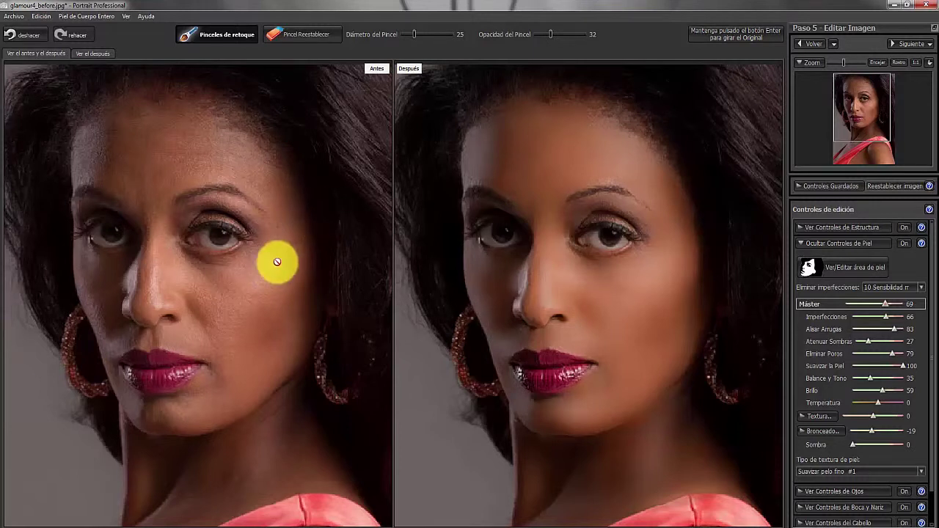
pyautogui.click(86, 54)
# Return to the before/after view and collapse Controles de Piel, briefly checking Ojos, Boca y Nariz, Cabello.
pyautogui.click(59, 53)
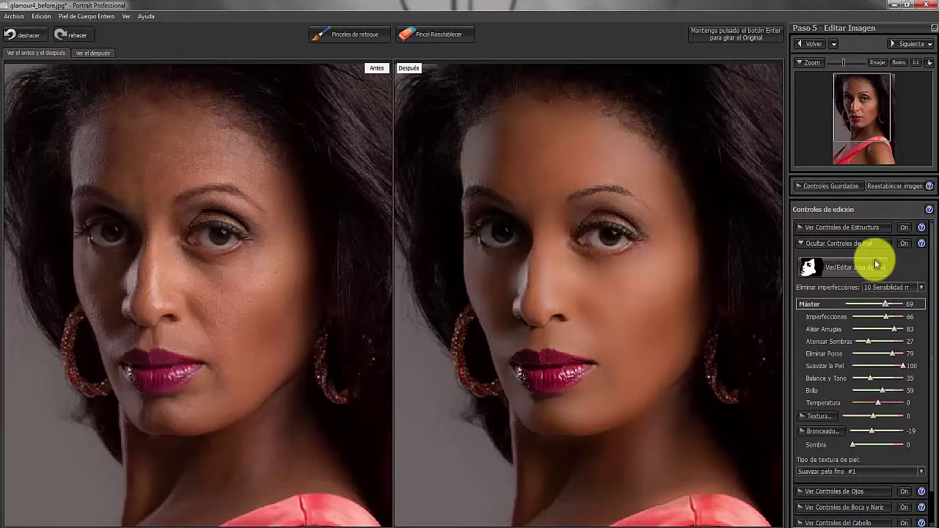
pyautogui.click(800, 245)
pyautogui.click(801, 258)
pyautogui.click(801, 258)
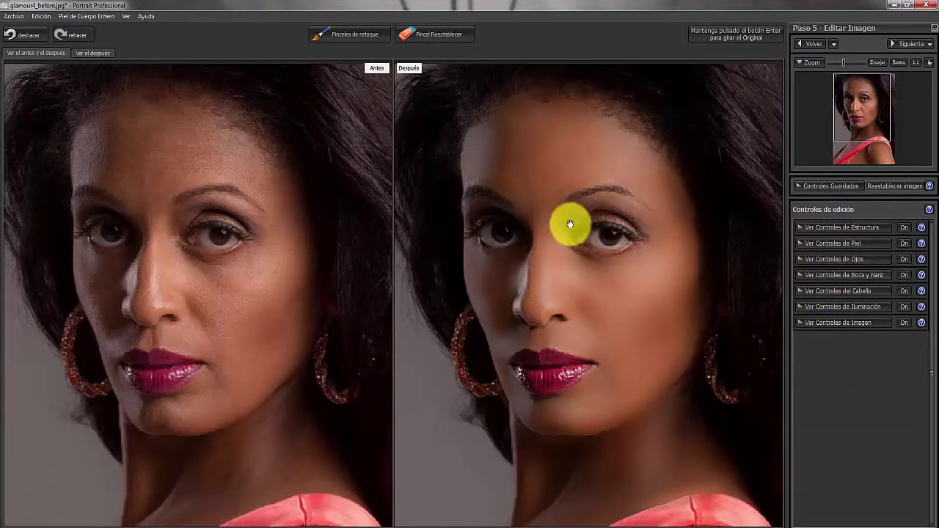
pyautogui.click(803, 276)
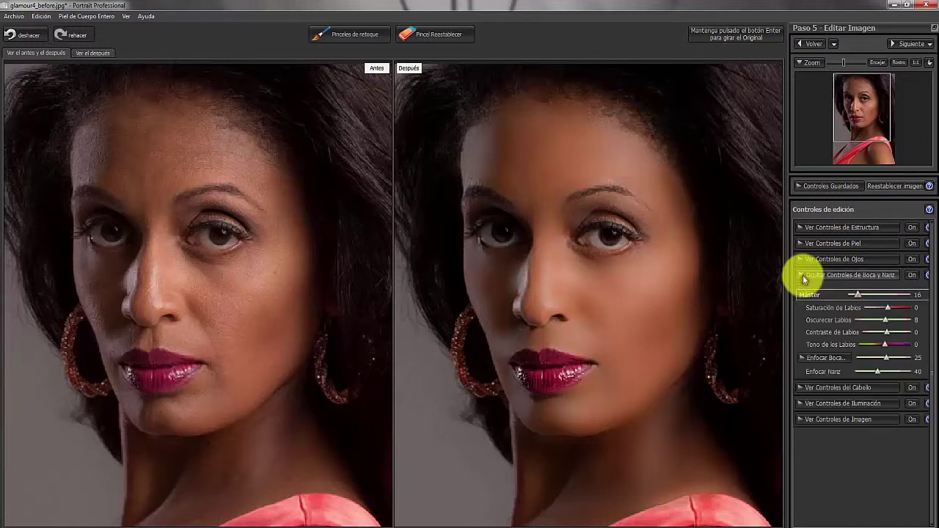
pyautogui.click(803, 275)
pyautogui.click(799, 291)
pyautogui.click(799, 291)
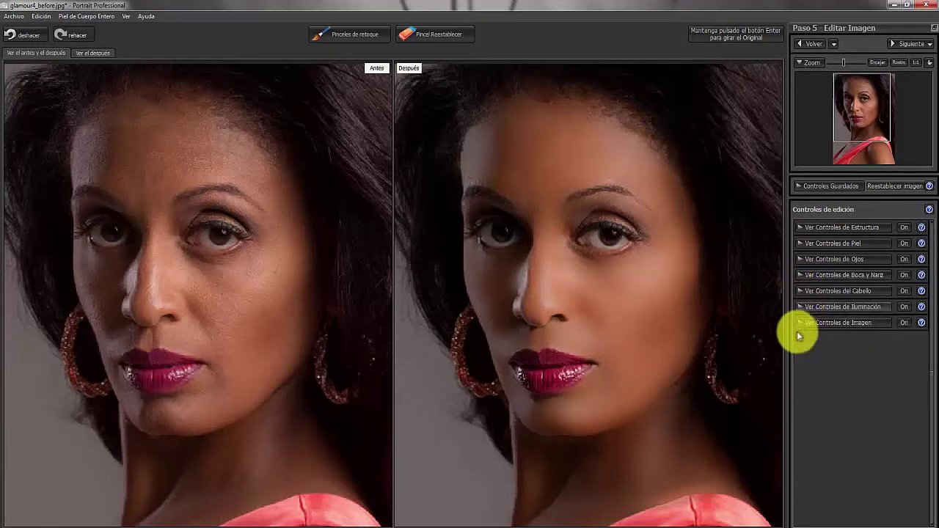
# Set the image controls to contrast 63, fill shadows -32, intensity 27, saturation -72, temperature 21.
pyautogui.click(798, 308)
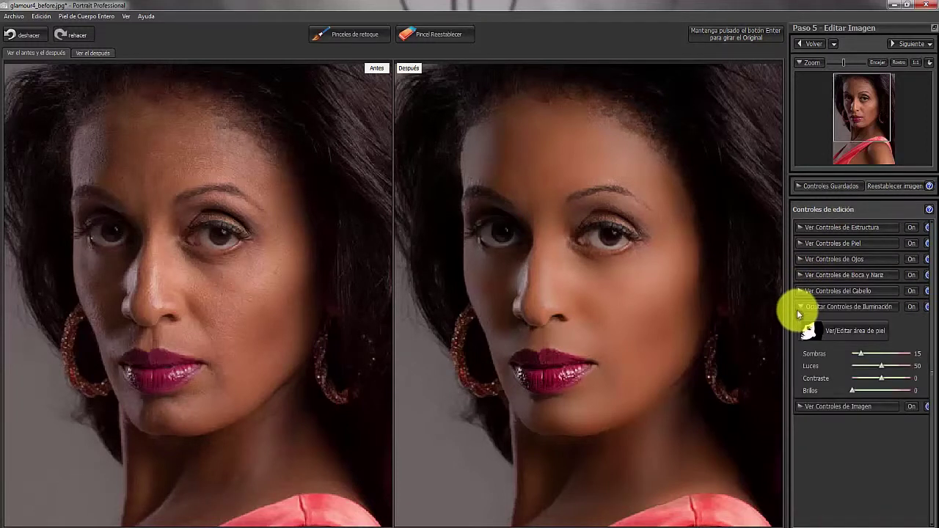
pyautogui.click(797, 310)
pyautogui.click(799, 325)
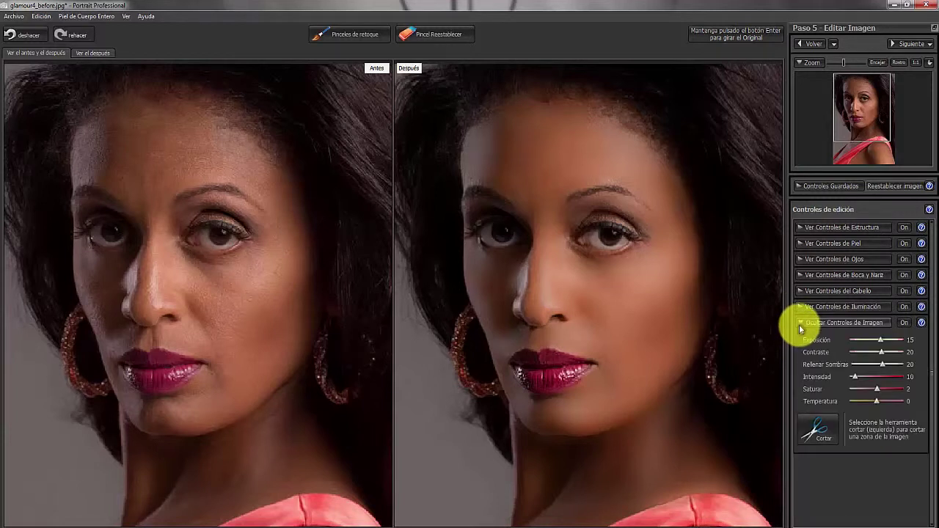
pyautogui.moveTo(855, 374)
pyautogui.mouseDown()
pyautogui.moveTo(891, 350)
pyautogui.moveTo(877, 342)
pyautogui.mouseUp()
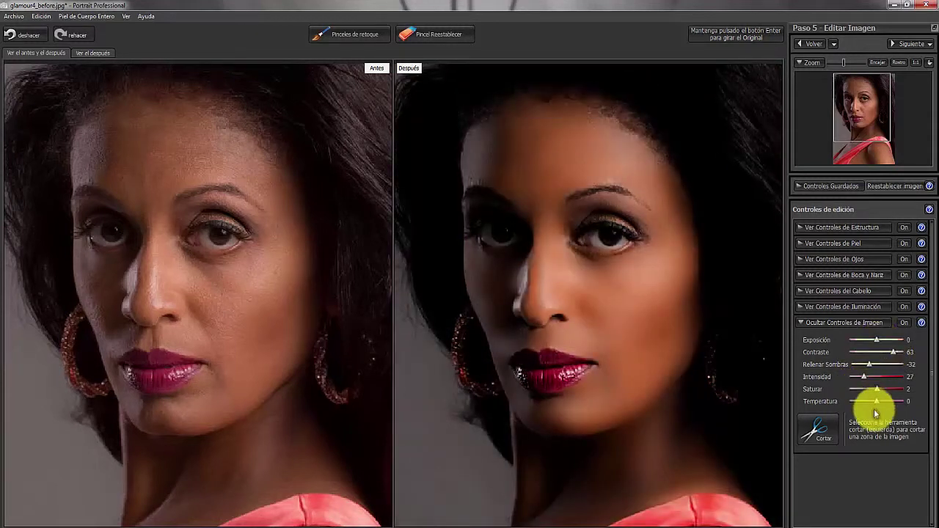
pyautogui.moveTo(874, 404)
pyautogui.mouseDown()
pyautogui.moveTo(876, 390)
pyautogui.moveTo(858, 391)
pyautogui.mouseUp()
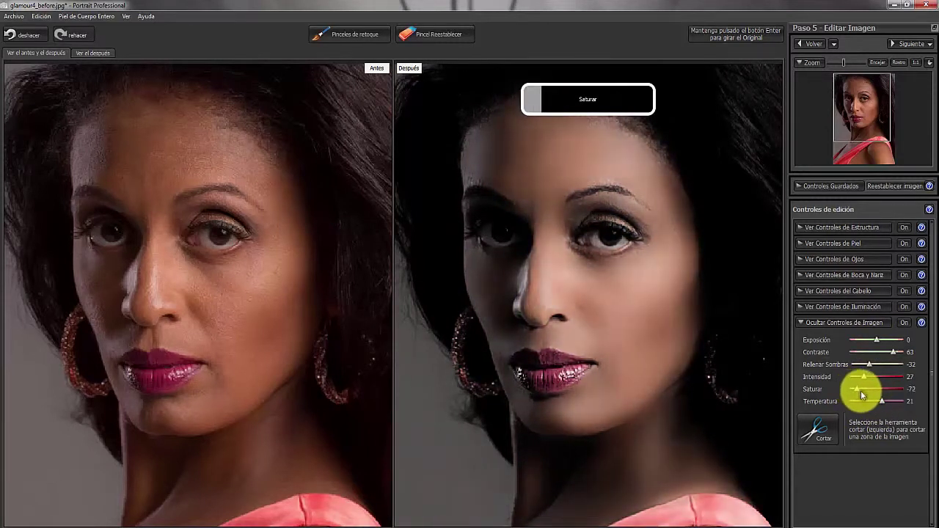
pyautogui.click(867, 377)
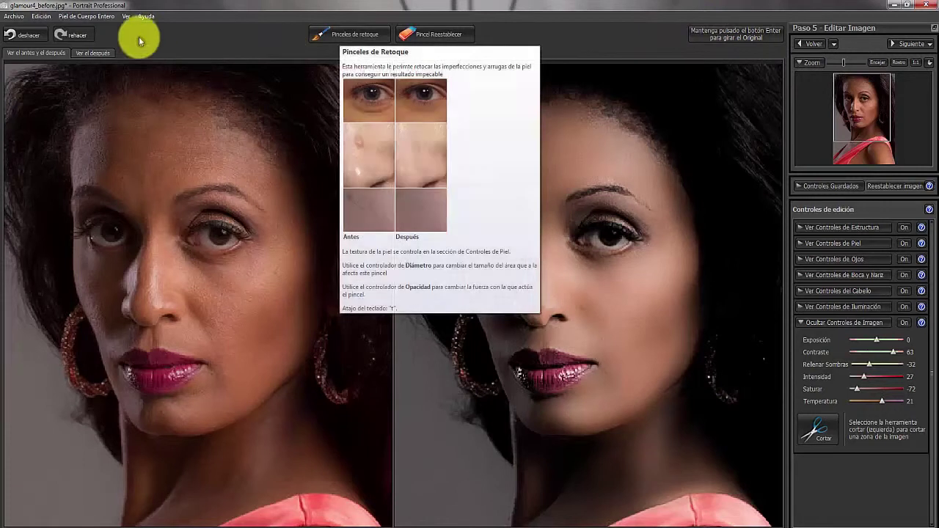
# Discard the first portrait's changes, open men2_before.jpg and mark the subject as male.
pyautogui.click(14, 17)
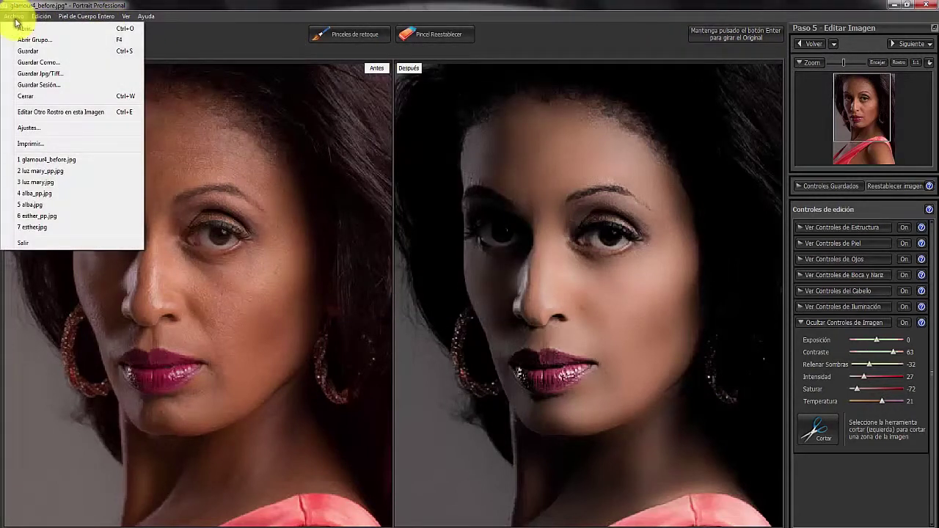
pyautogui.click(15, 28)
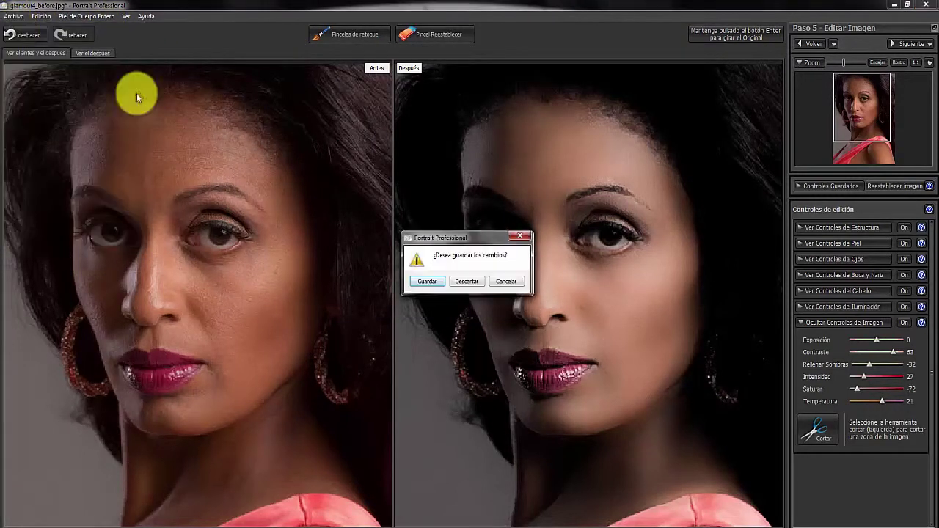
pyautogui.click(473, 282)
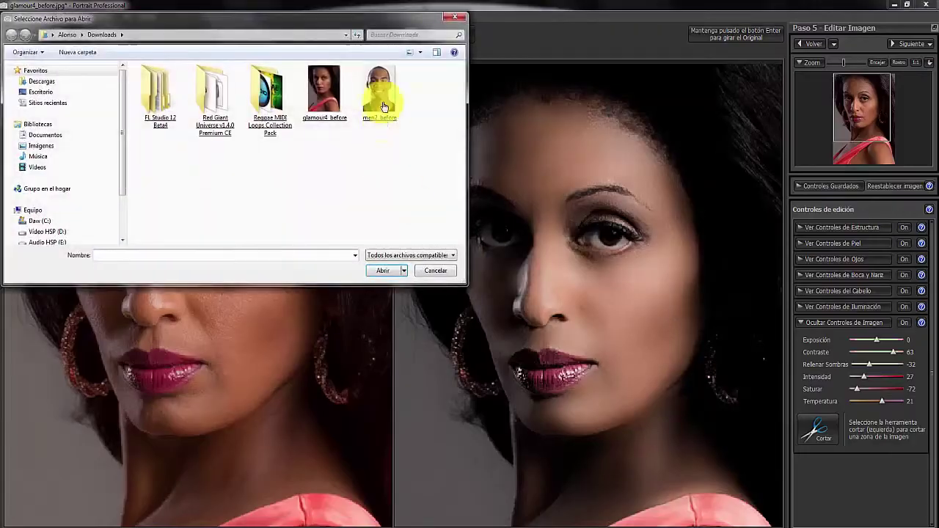
pyautogui.doubleClick(382, 101)
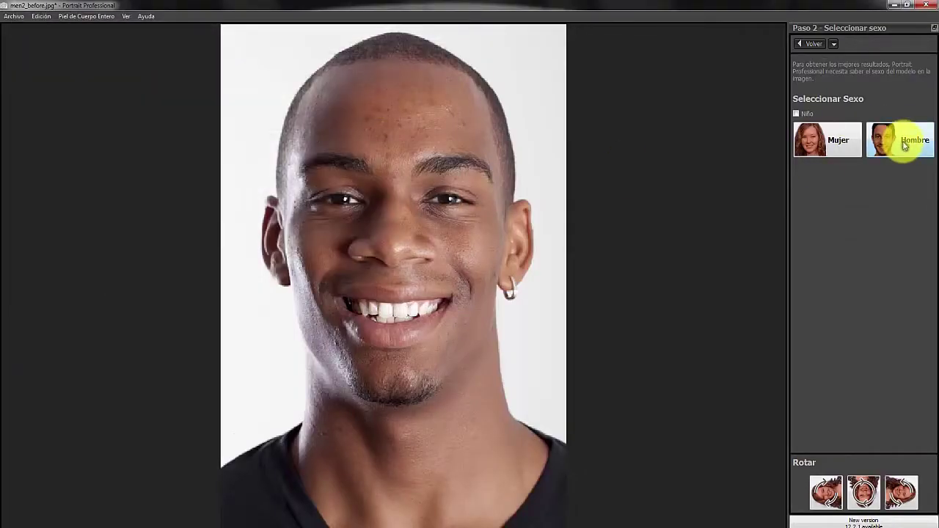
pyautogui.click(905, 145)
# Mark both eye corners, the nose tip and both mouth corners on the man's face.
pyautogui.click(309, 200)
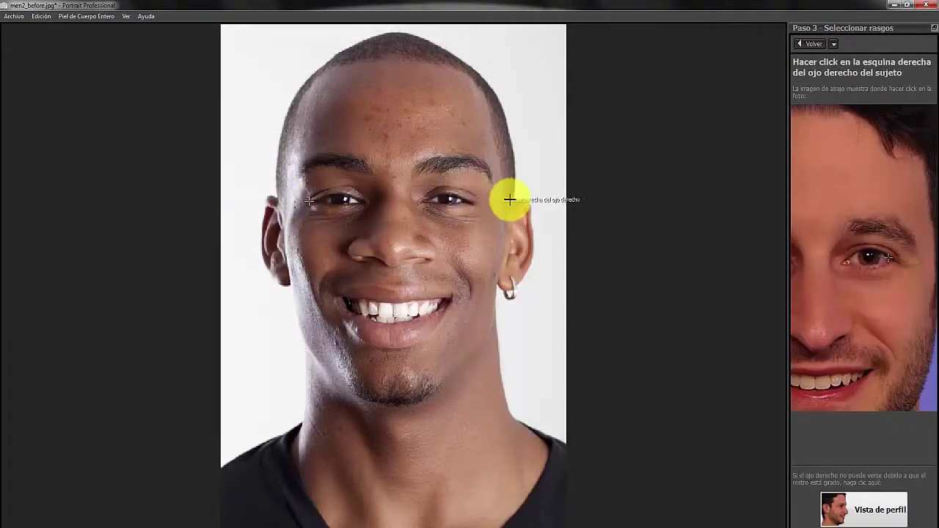
pyautogui.click(476, 204)
pyautogui.click(395, 250)
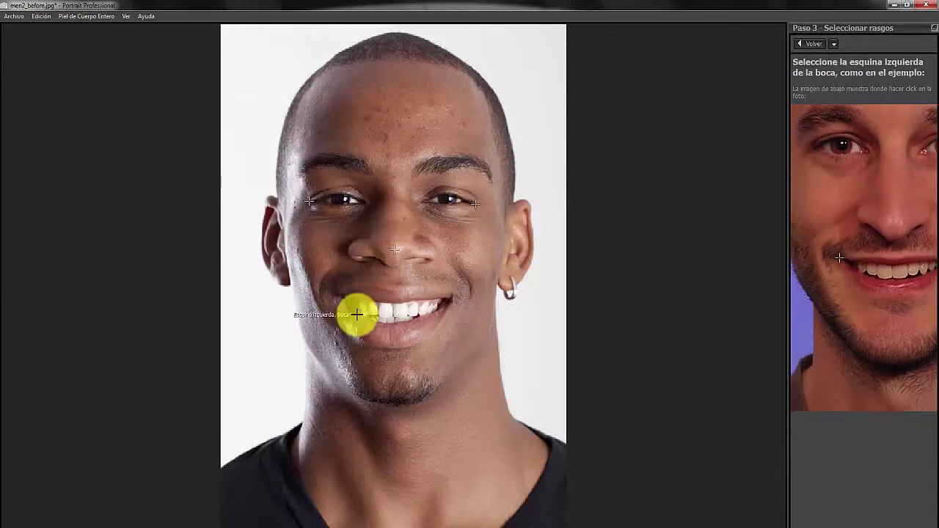
pyautogui.click(336, 298)
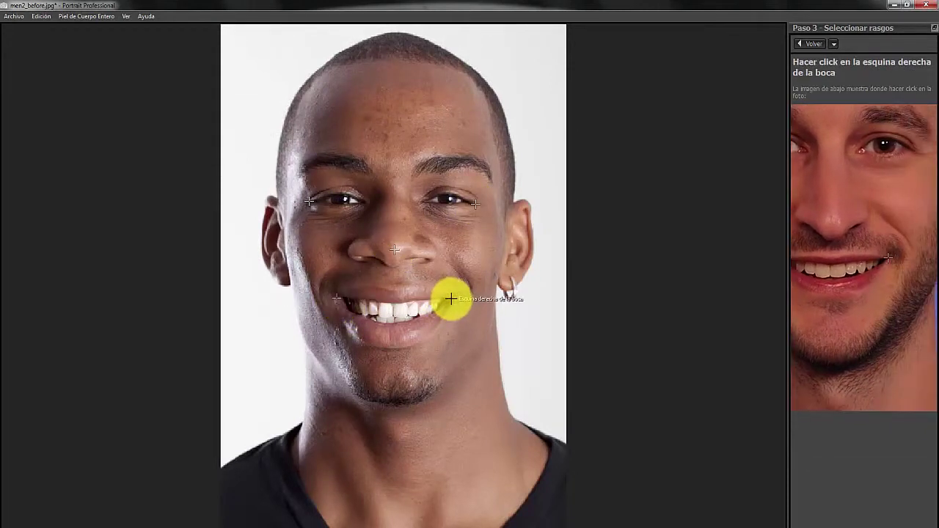
pyautogui.click(451, 299)
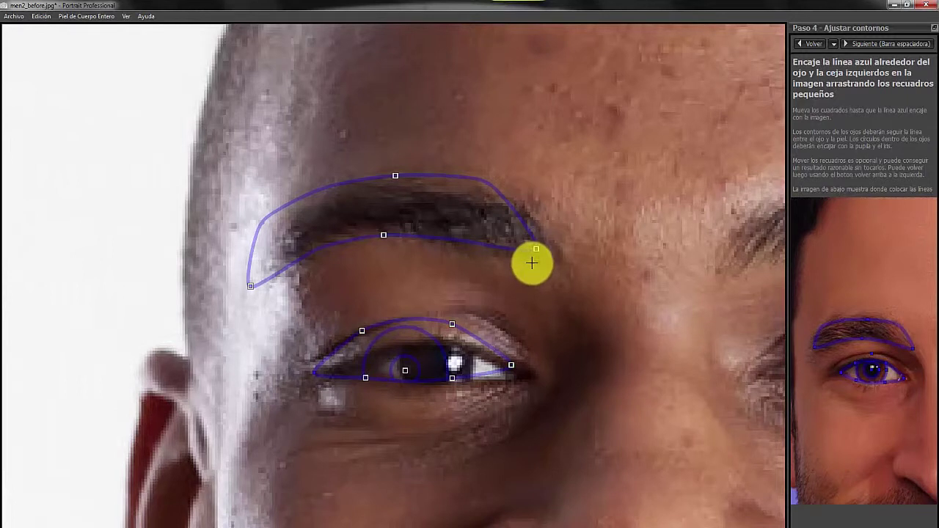
# Fit the eyebrow contour to the brow's outer end.
pyautogui.moveTo(536, 252); pyautogui.dragTo(565, 267)
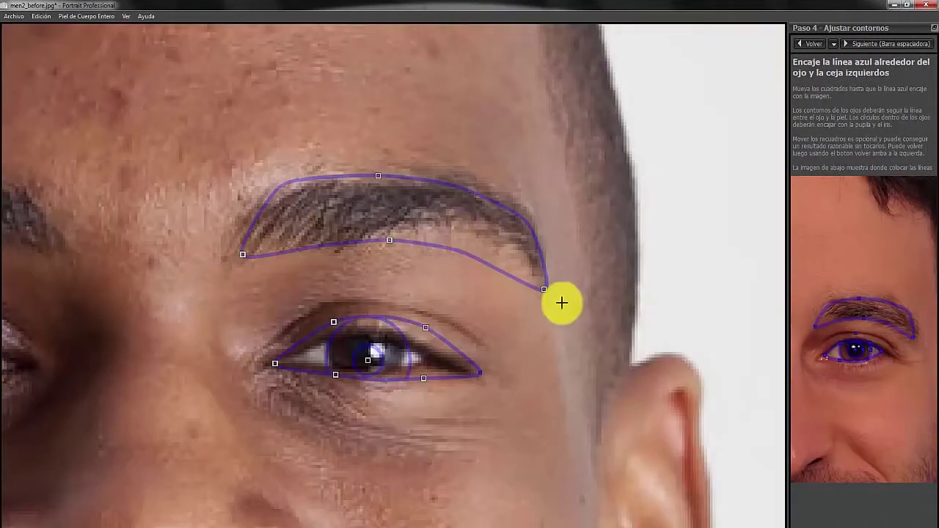
pyautogui.moveTo(546, 291); pyautogui.dragTo(549, 282)
pyautogui.press('space')
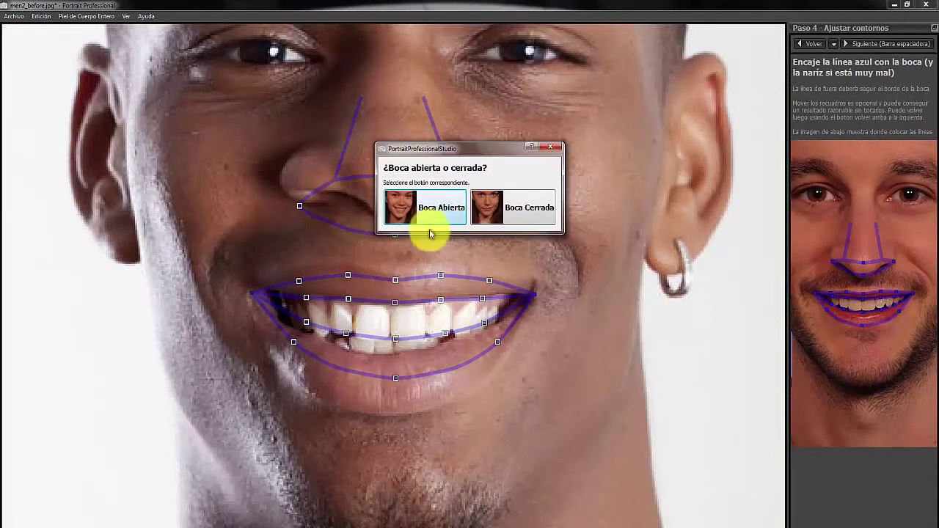
# Choose Boca Abierta and fit the lip and nose contours to the man's features.
pyautogui.click(448, 208)
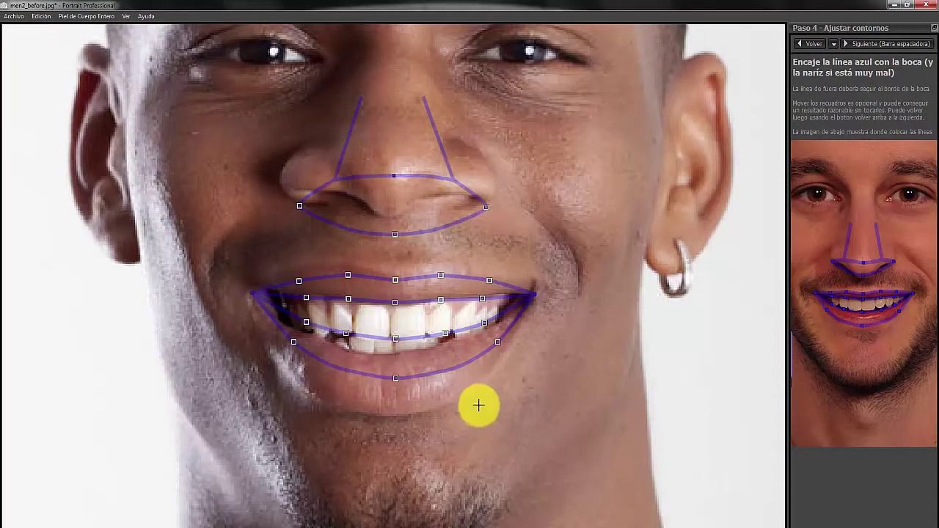
pyautogui.moveTo(395, 378); pyautogui.dragTo(379, 415)
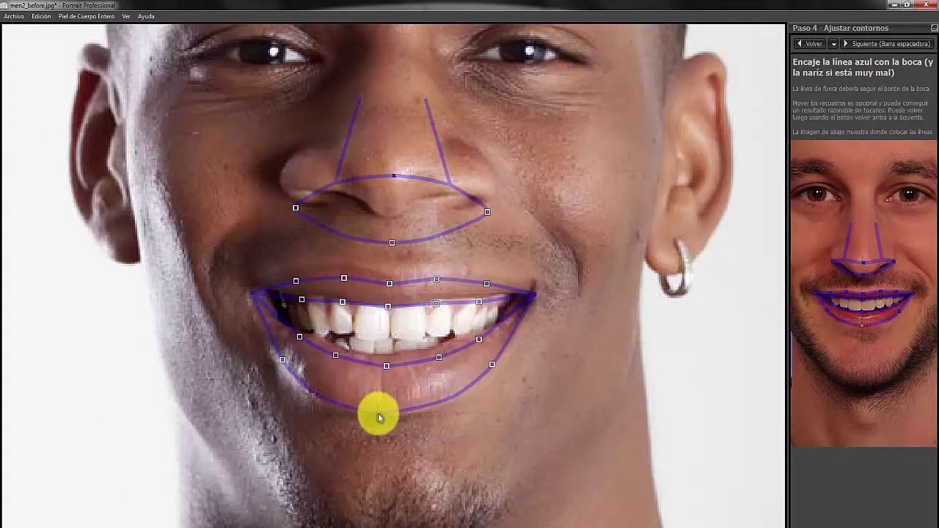
pyautogui.moveTo(388, 366); pyautogui.dragTo(384, 352)
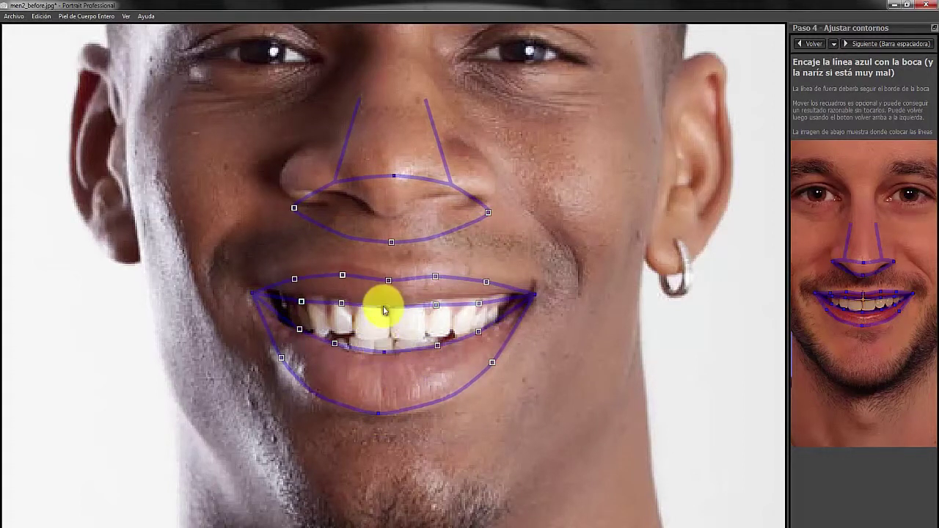
pyautogui.moveTo(389, 281); pyautogui.dragTo(387, 271)
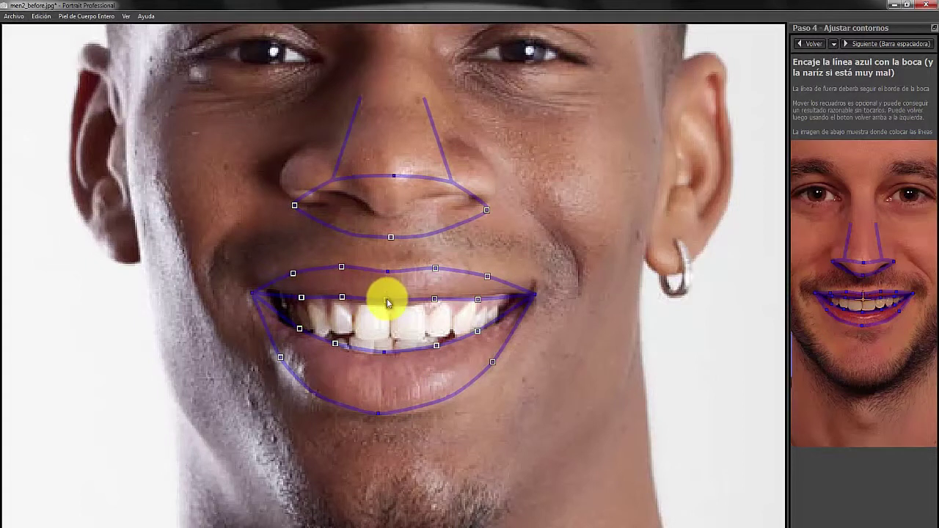
pyautogui.moveTo(390, 237); pyautogui.dragTo(394, 225)
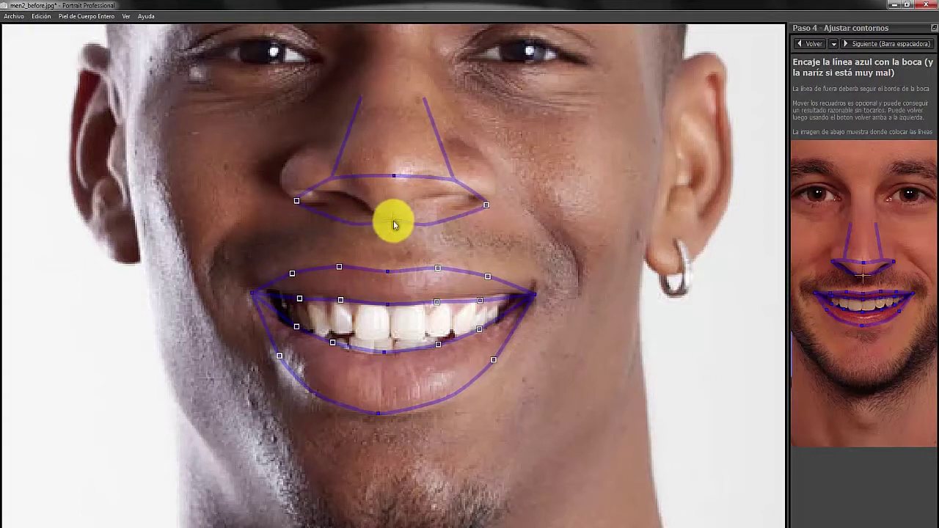
pyautogui.moveTo(299, 200); pyautogui.dragTo(273, 190)
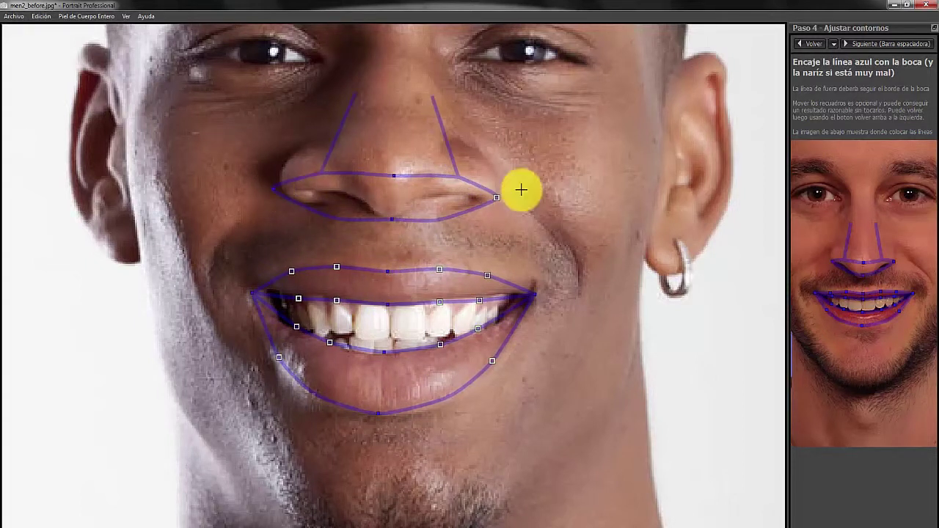
pyautogui.moveTo(490, 200); pyautogui.dragTo(497, 193)
pyautogui.press('space')
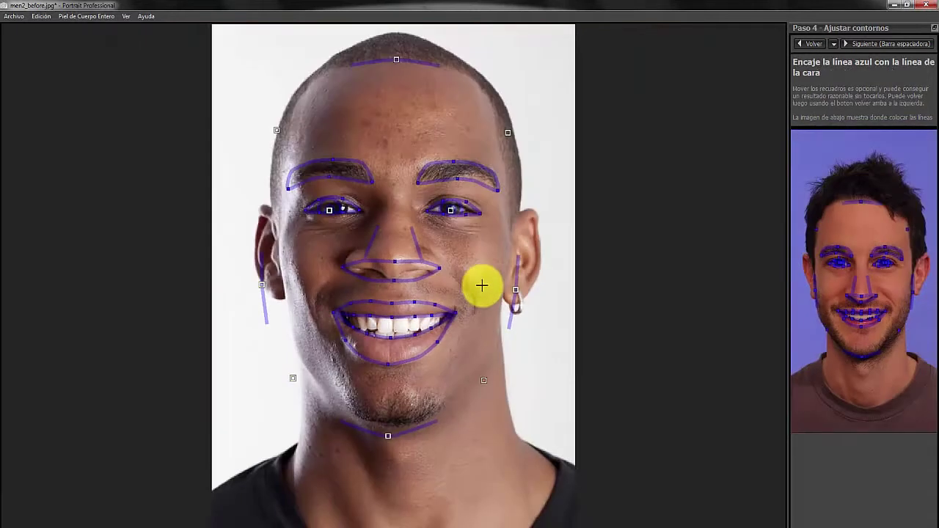
# Pull the face outline in to the jaw, cheek and chin, then apply the contours.
pyautogui.moveTo(512, 290); pyautogui.dragTo(504, 284)
pyautogui.moveTo(264, 282); pyautogui.dragTo(281, 290)
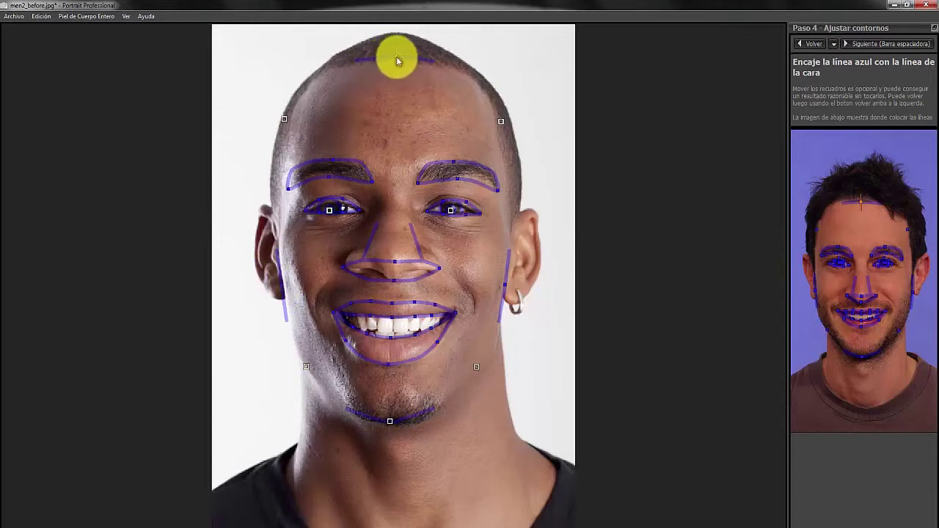
pyautogui.moveTo(391, 422); pyautogui.dragTo(396, 427)
pyautogui.press('space')
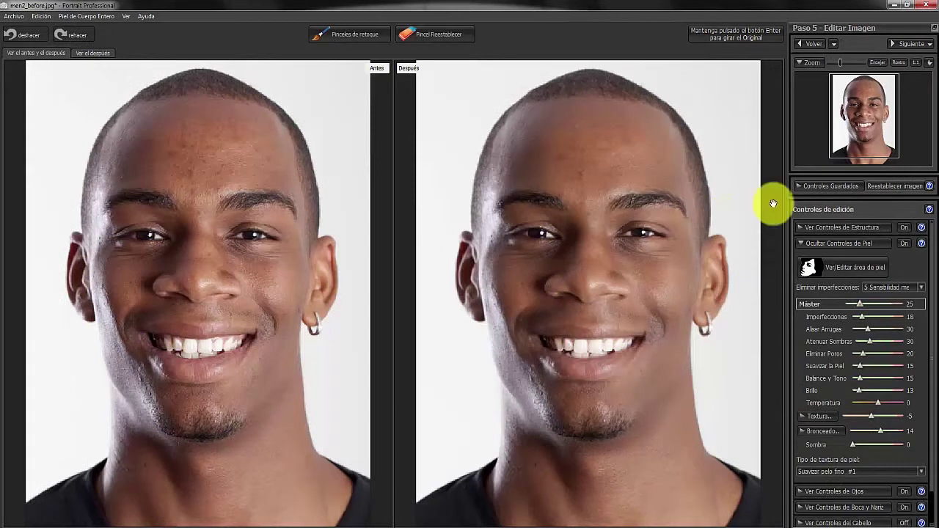
# Raise skin settings to blemishes 48, wrinkles 64, shadows 34, pores 57, smoothing 56.
pyautogui.click(800, 228)
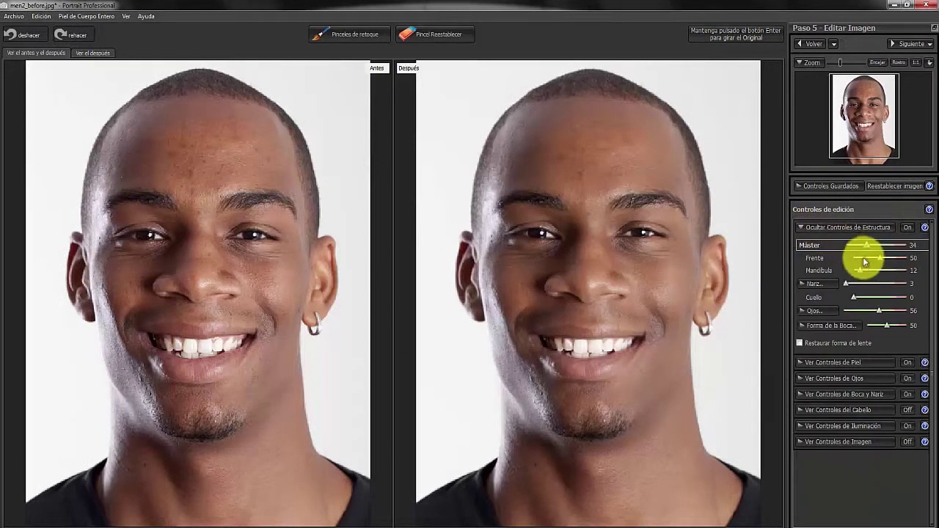
pyautogui.click(799, 229)
pyautogui.click(800, 244)
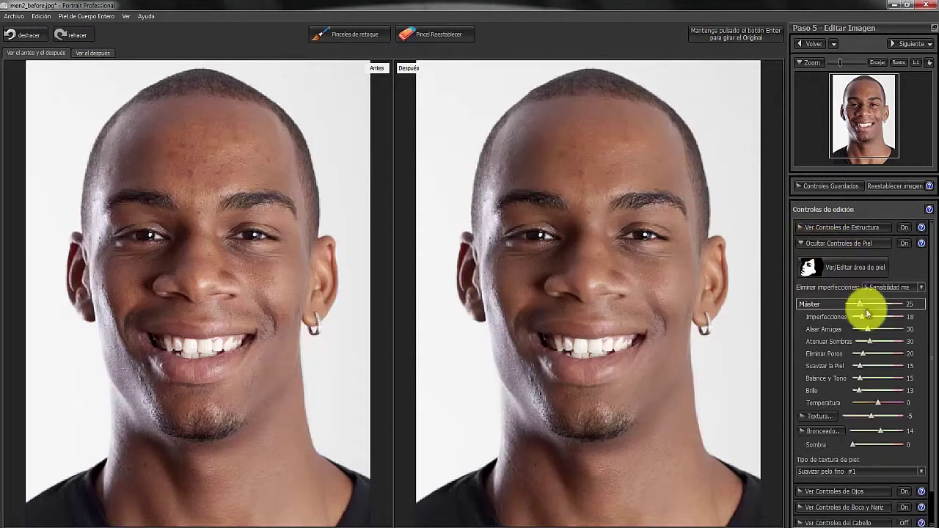
pyautogui.moveTo(871, 333)
pyautogui.mouseDown()
pyautogui.moveTo(886, 335)
pyautogui.moveTo(875, 344)
pyautogui.moveTo(884, 368)
pyautogui.moveTo(880, 355)
pyautogui.mouseUp()
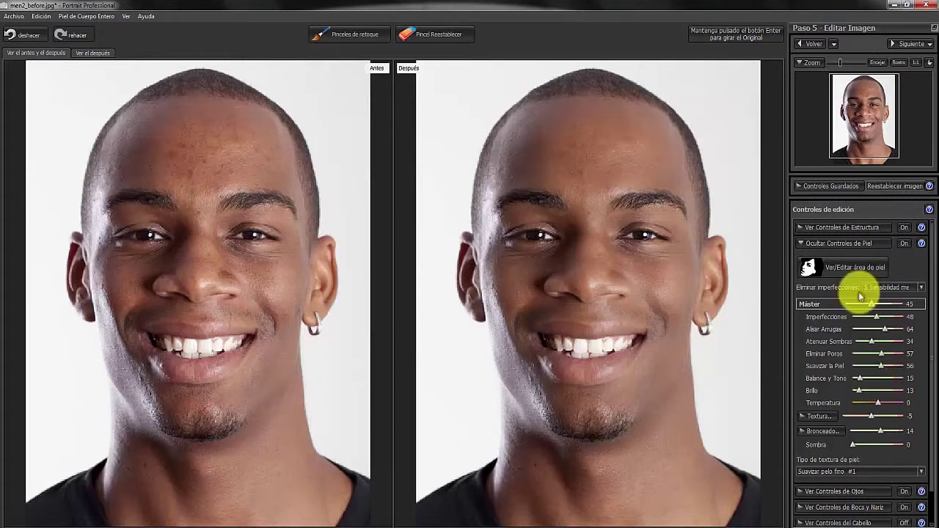
pyautogui.click(334, 34)
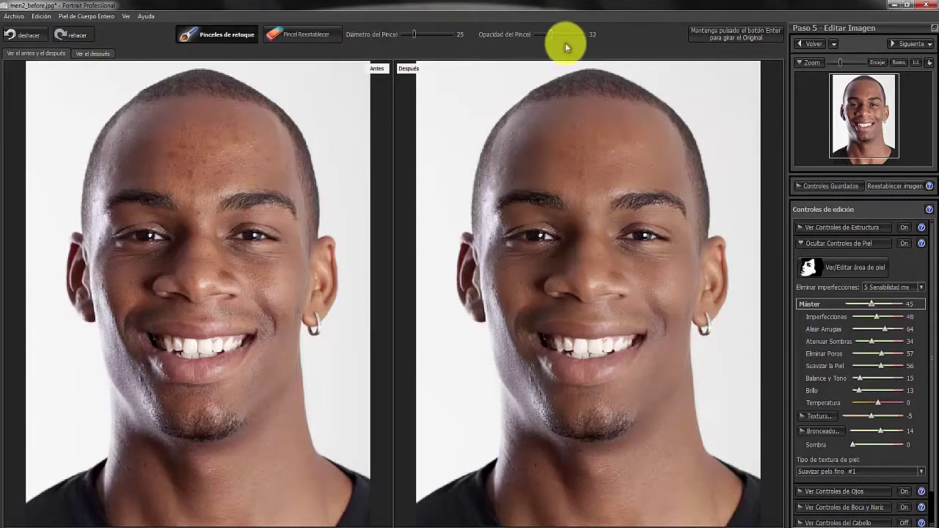
# Set brush opacity to 9 and paint retouch strokes over the forehead, chin and right cheek.
pyautogui.moveTo(547, 33); pyautogui.dragTo(544, 33)
pyautogui.moveTo(540, 34); pyautogui.dragTo(539, 34)
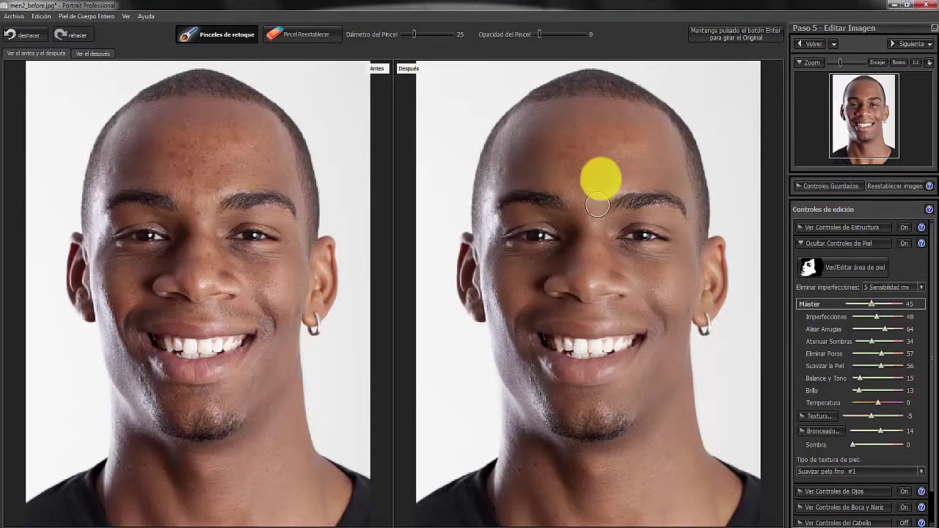
pyautogui.moveTo(577, 169)
pyautogui.mouseDown()
pyautogui.moveTo(641, 149)
pyautogui.moveTo(621, 122)
pyautogui.moveTo(562, 130)
pyautogui.moveTo(504, 163)
pyautogui.moveTo(612, 177)
pyautogui.moveTo(656, 166)
pyautogui.moveTo(641, 142)
pyautogui.moveTo(587, 132)
pyautogui.moveTo(593, 212)
pyautogui.moveTo(550, 245)
pyautogui.moveTo(489, 252)
pyautogui.moveTo(535, 293)
pyautogui.moveTo(504, 262)
pyautogui.moveTo(500, 301)
pyautogui.moveTo(541, 405)
pyautogui.moveTo(673, 384)
pyautogui.moveTo(623, 382)
pyautogui.moveTo(658, 353)
pyautogui.moveTo(648, 267)
pyautogui.moveTo(675, 308)
pyautogui.moveTo(633, 268)
pyautogui.moveTo(649, 264)
pyautogui.moveTo(646, 287)
pyautogui.moveTo(656, 265)
pyautogui.moveTo(688, 254)
pyautogui.moveTo(660, 325)
pyautogui.moveTo(624, 241)
pyautogui.moveTo(597, 231)
pyautogui.moveTo(591, 276)
pyautogui.moveTo(566, 277)
pyautogui.moveTo(520, 260)
pyautogui.moveTo(495, 227)
pyautogui.moveTo(495, 245)
pyautogui.moveTo(576, 353)
pyautogui.moveTo(525, 341)
pyautogui.moveTo(529, 455)
pyautogui.moveTo(535, 472)
pyautogui.moveTo(677, 440)
pyautogui.moveTo(665, 493)
pyautogui.moveTo(538, 379)
pyautogui.mouseUp()
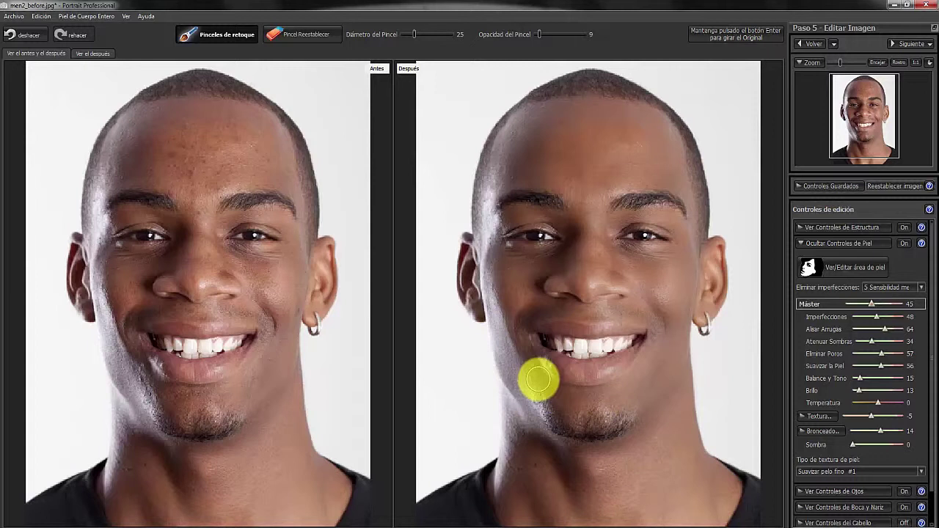
pyautogui.moveTo(538, 378); pyautogui.dragTo(687, 314)
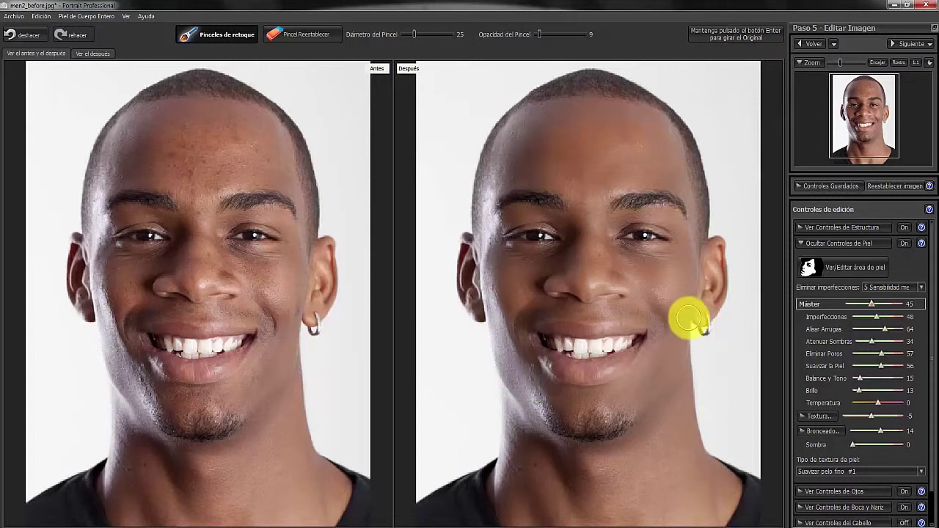
pyautogui.click(921, 47)
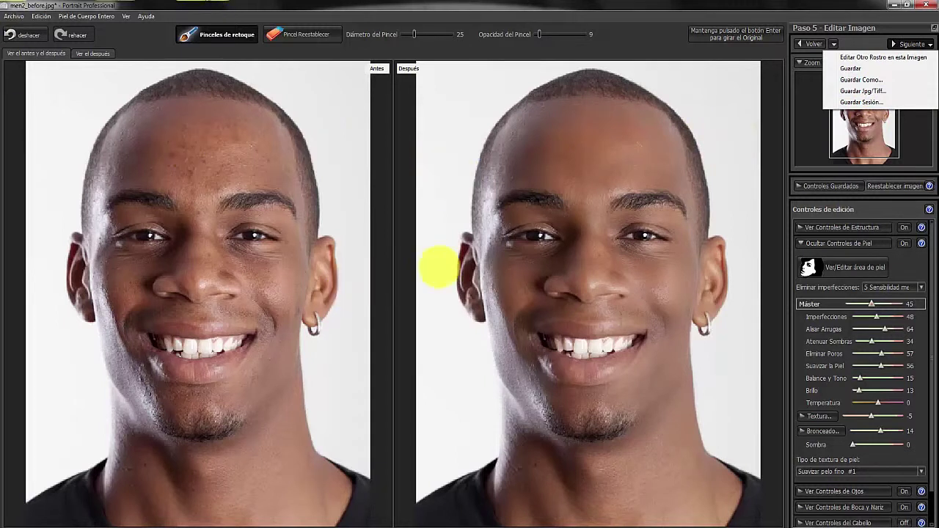
pyautogui.click(430, 266)
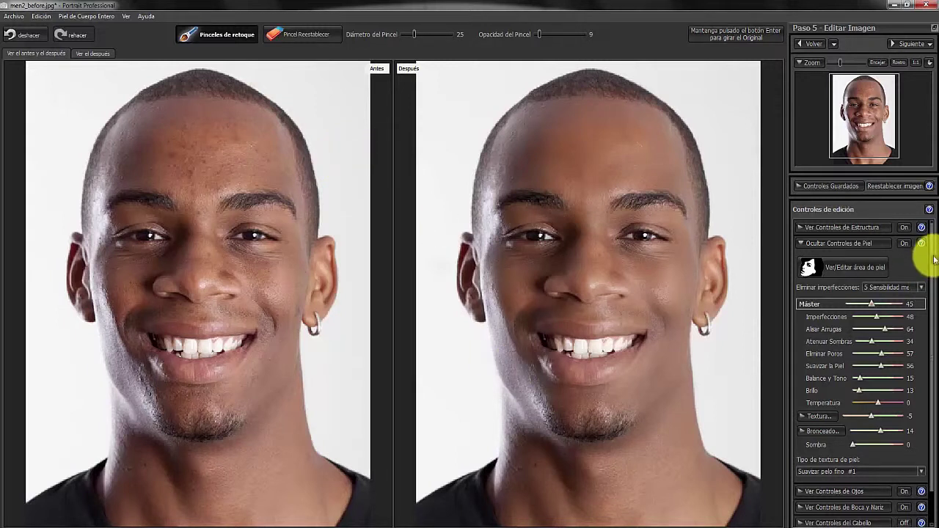
# Hide the Controles de Piel section so only the control group list shows.
pyautogui.click(809, 244)
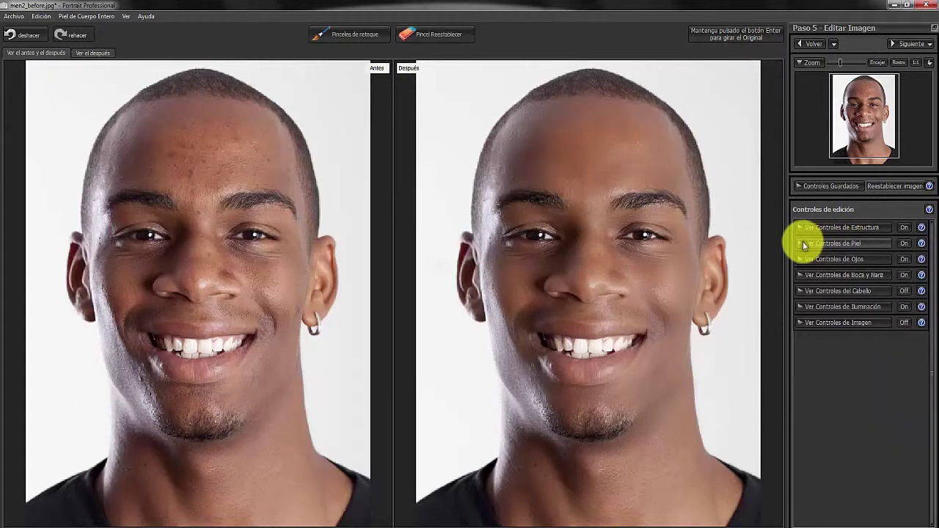